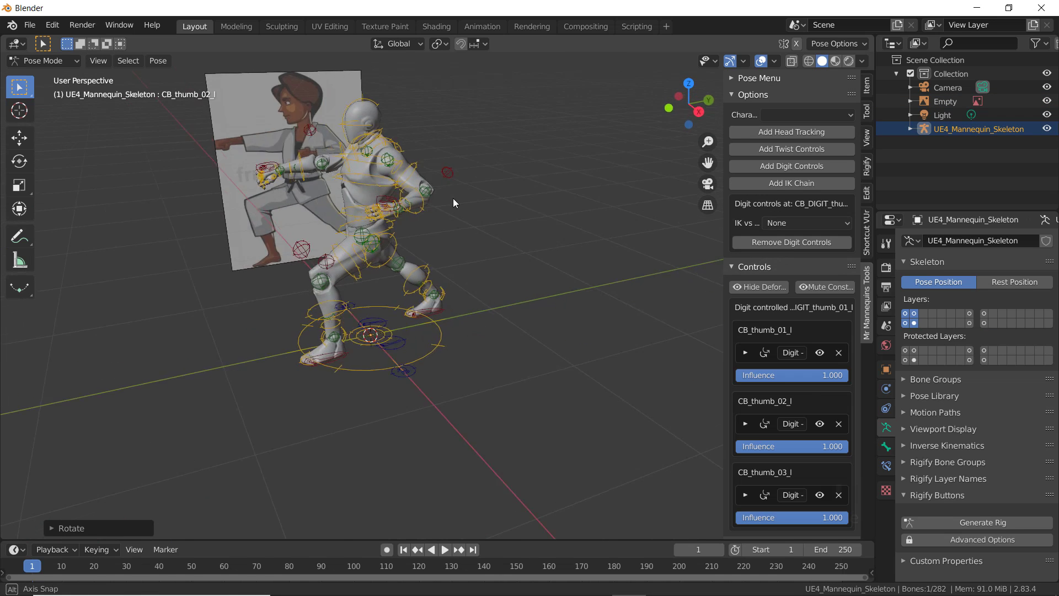
Take the posed karate rig out of Pose Mode into Object Mode and deselect it
middle_click_drag(452, 197, 399, 104)
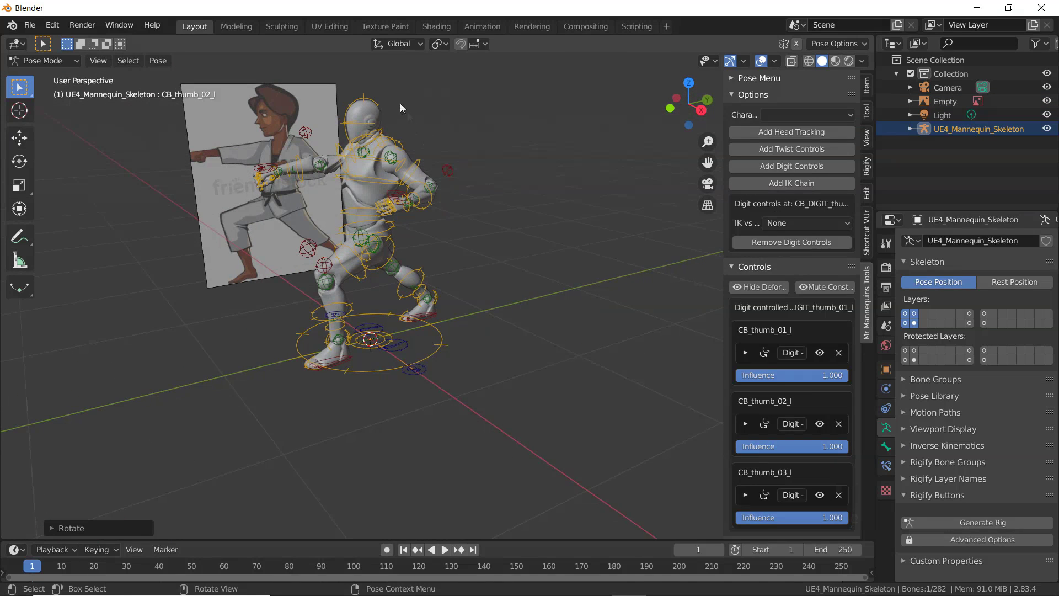
left_click(445, 175)
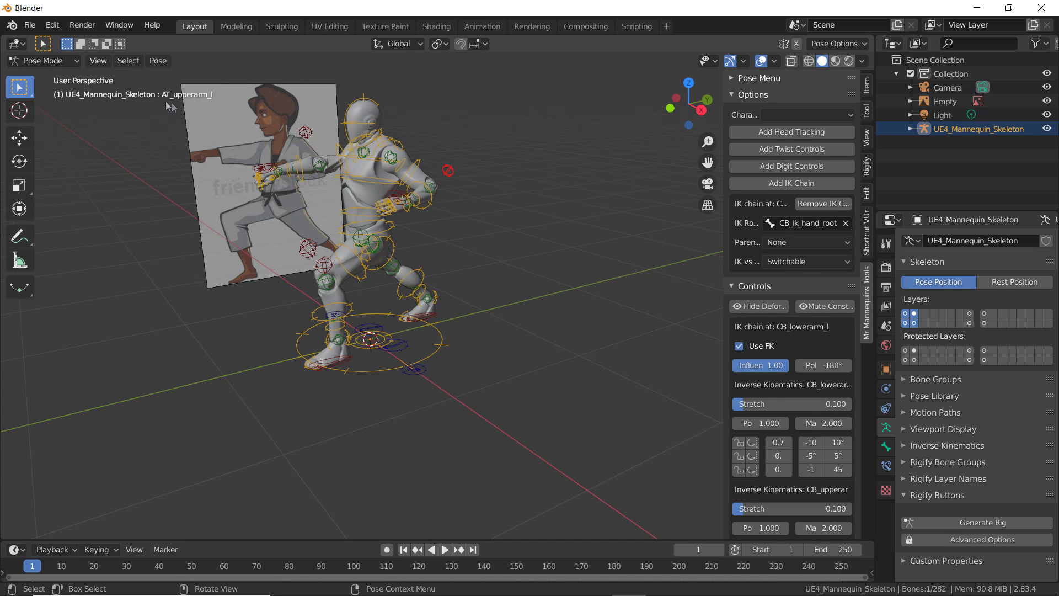
left_click(53, 60)
left_click(47, 75)
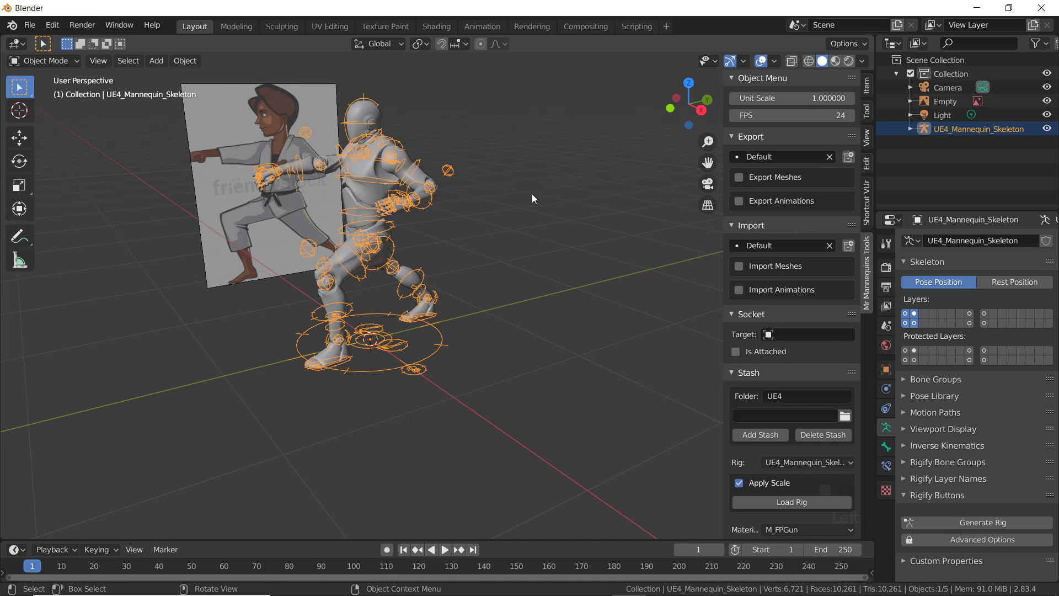
left_click(532, 194)
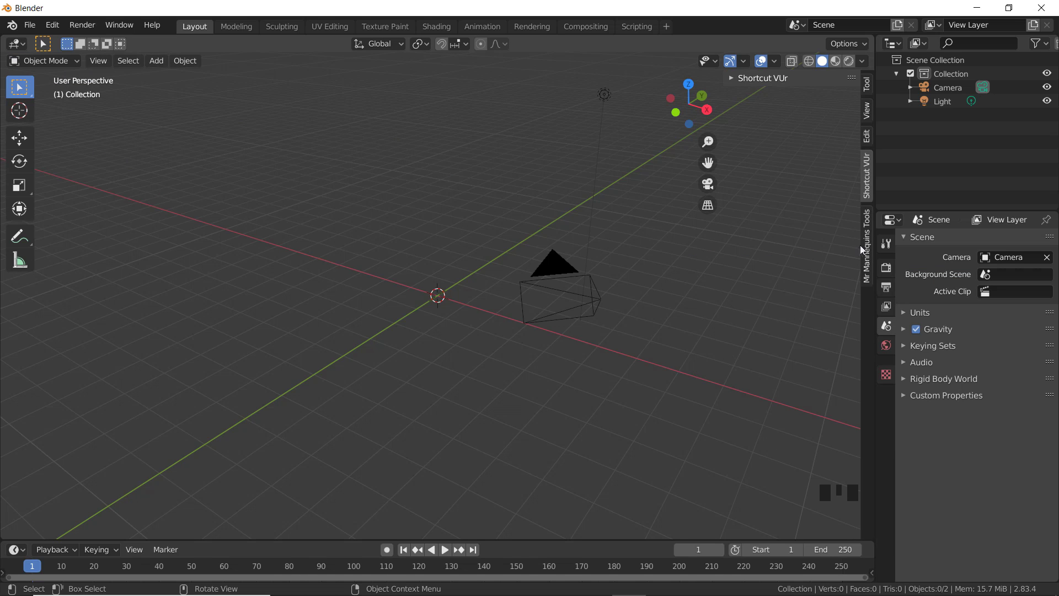
Load the UE4_Mannequin_Skeleton rig from the Mr Mannequins Tools panel
left_click(868, 244)
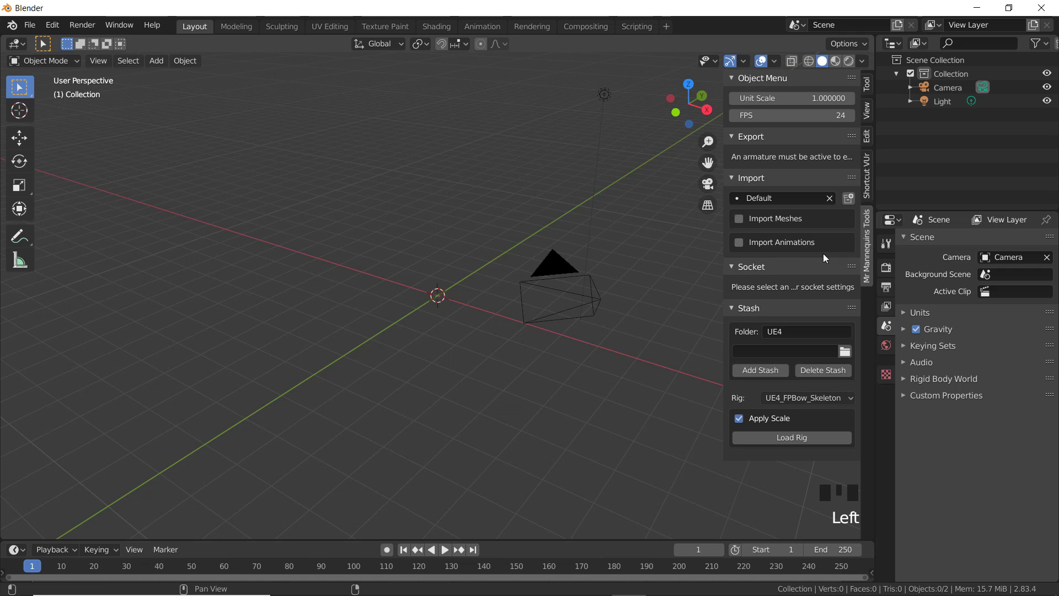
scroll(827, 331, "down", 3)
left_click(832, 398)
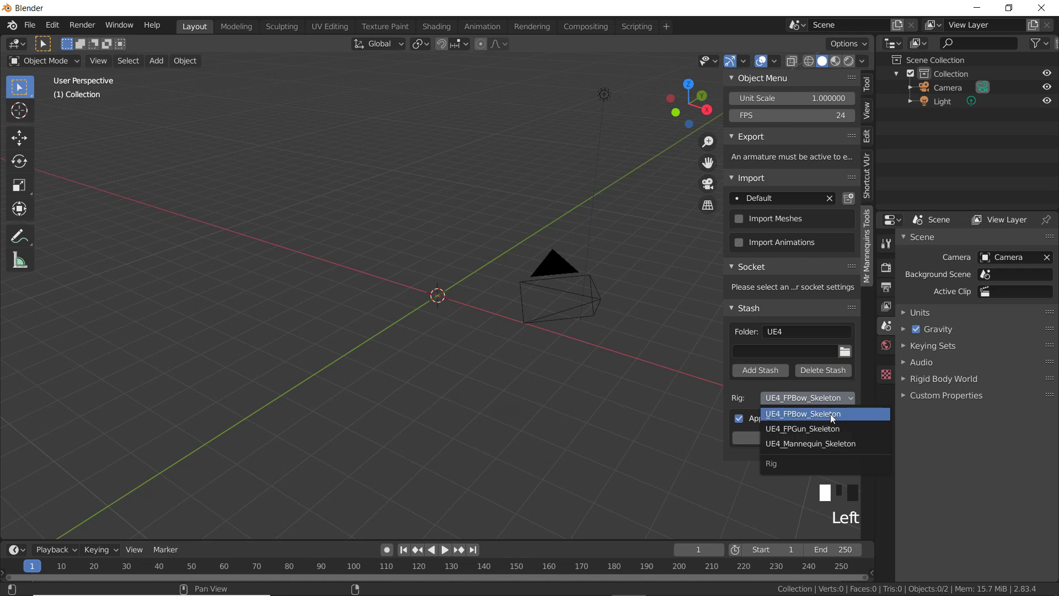
left_click(818, 443)
left_click(789, 437)
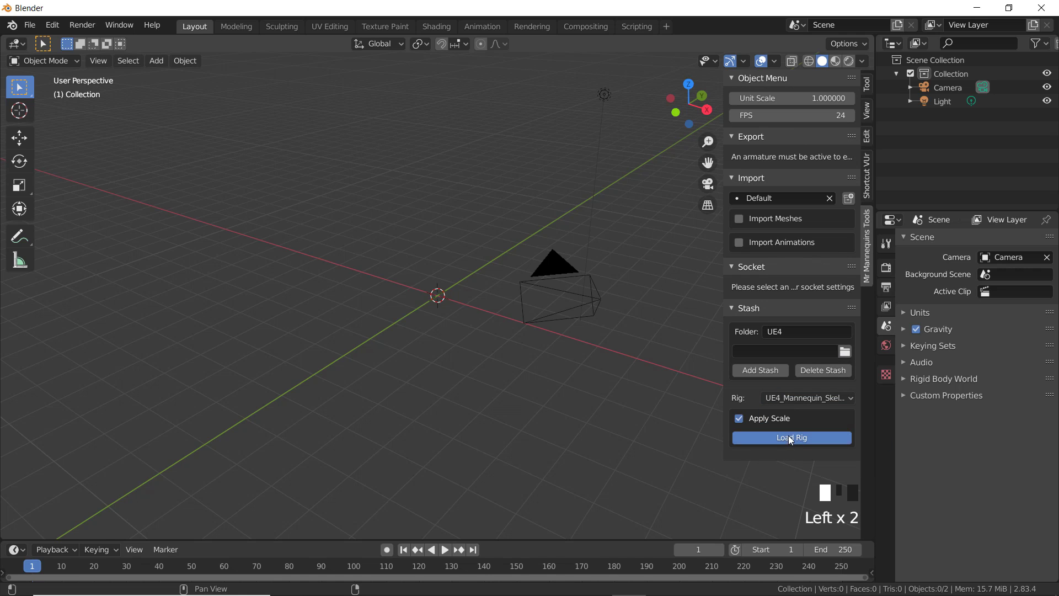
Select the new skeleton and load the SK_Mannequin_LOD1 mesh onto it
scroll(445, 238, "up", 3)
left_click(456, 229)
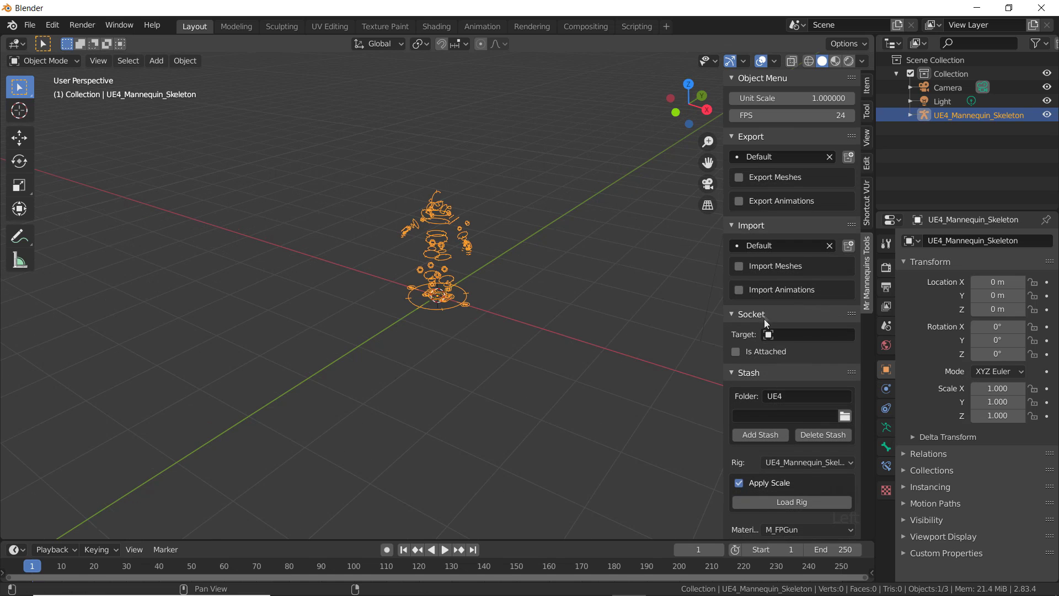
scroll(763, 313, "down", 5)
left_click(807, 446)
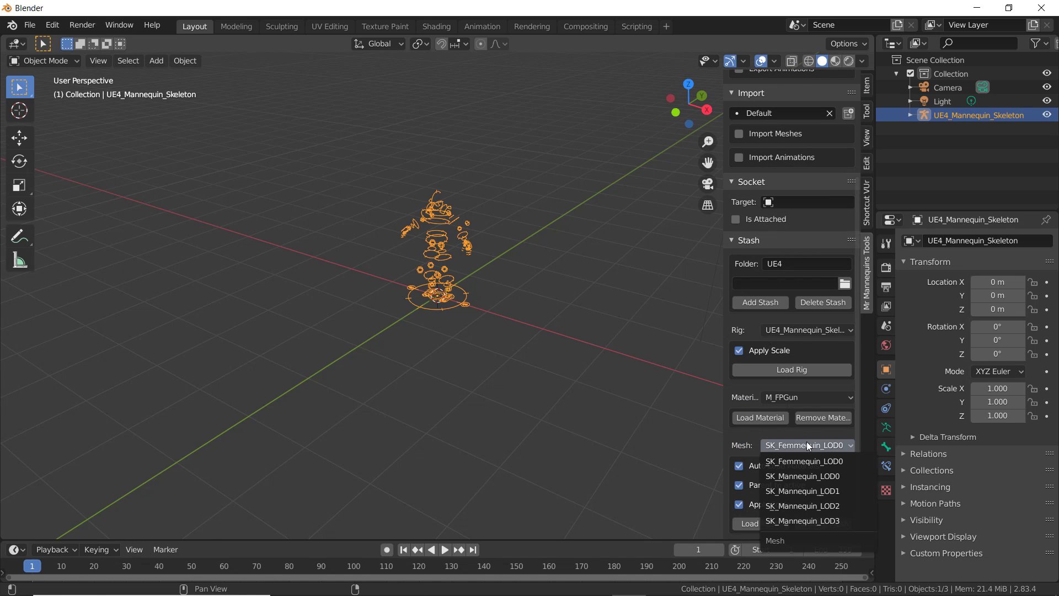
left_click(809, 491)
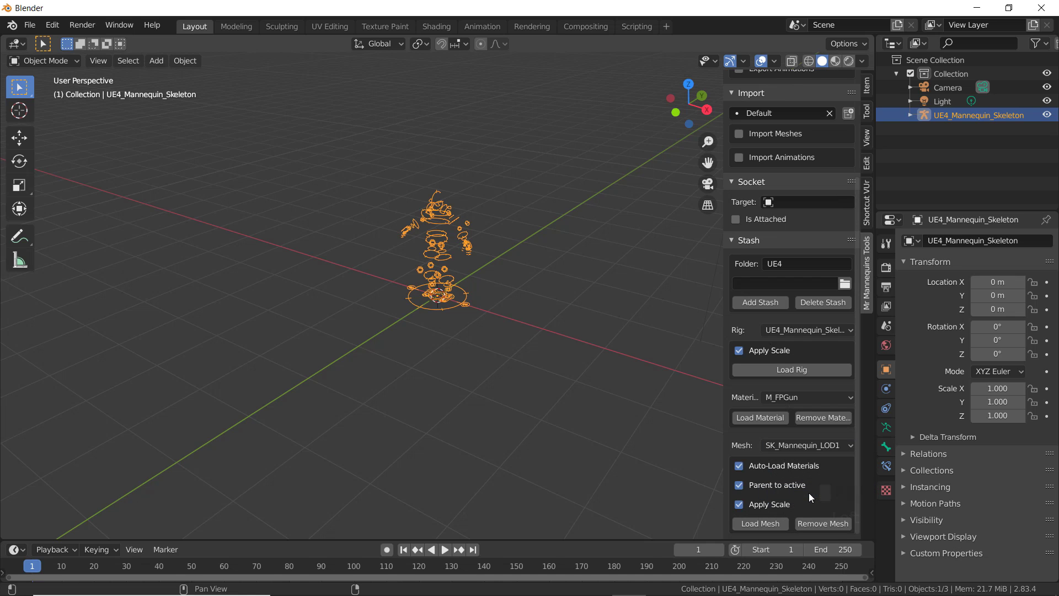
left_click(764, 521)
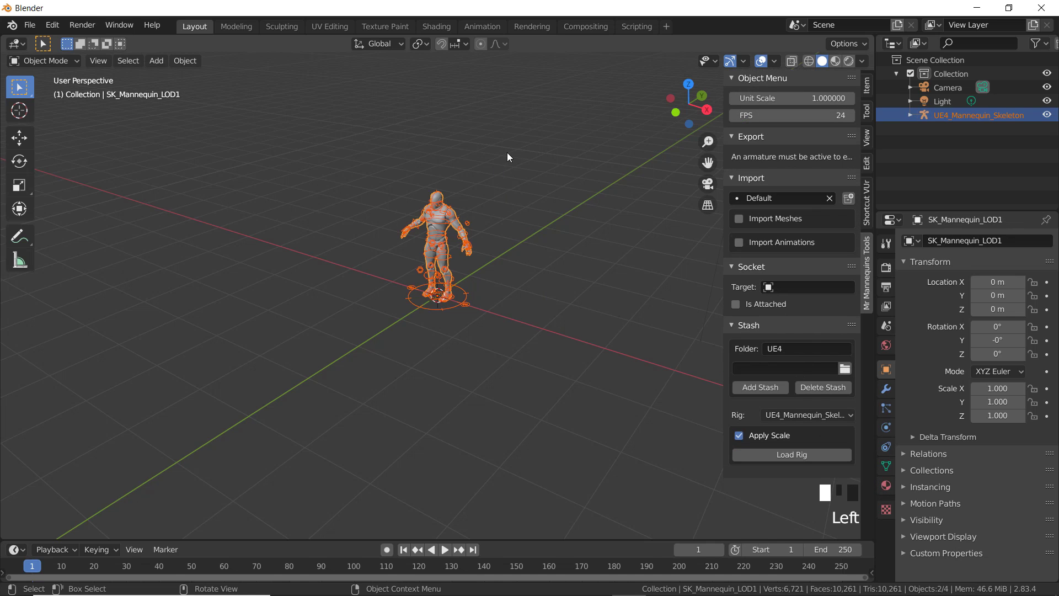
scroll(510, 152, "up", 4)
scroll(518, 146, "up", 2)
Frame the mannequin in the view and select its skeleton rig
middle_click_drag(527, 137, 520, 247, "shift")
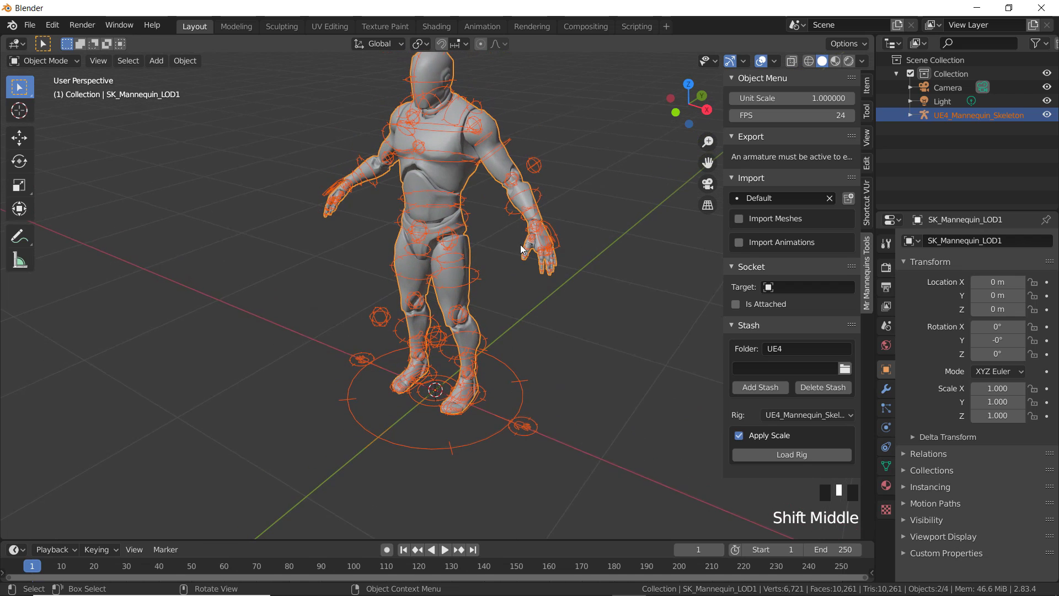
left_click(53, 61)
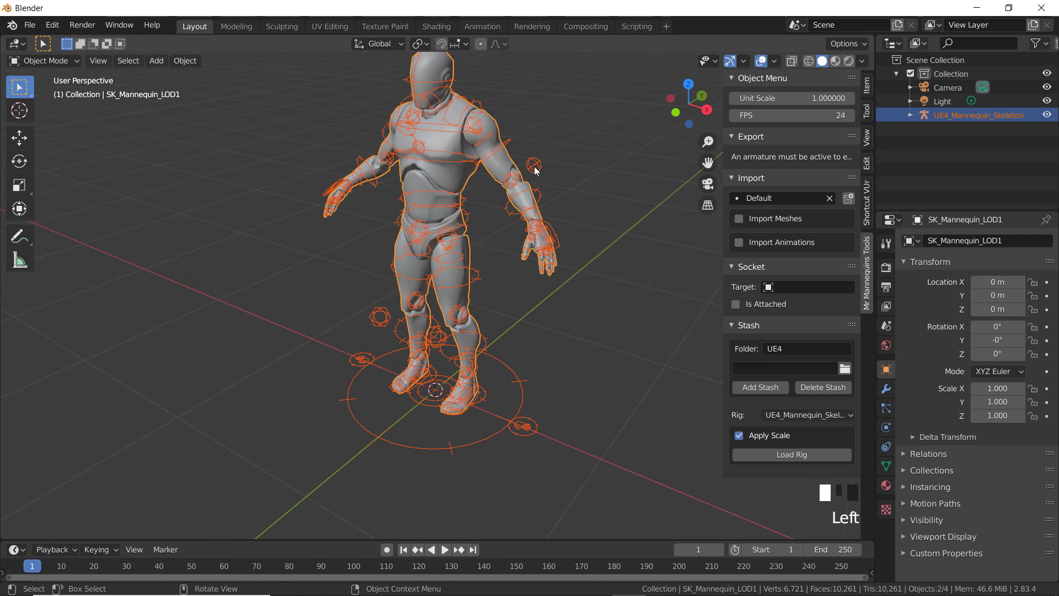
left_click(534, 165)
left_click(55, 61)
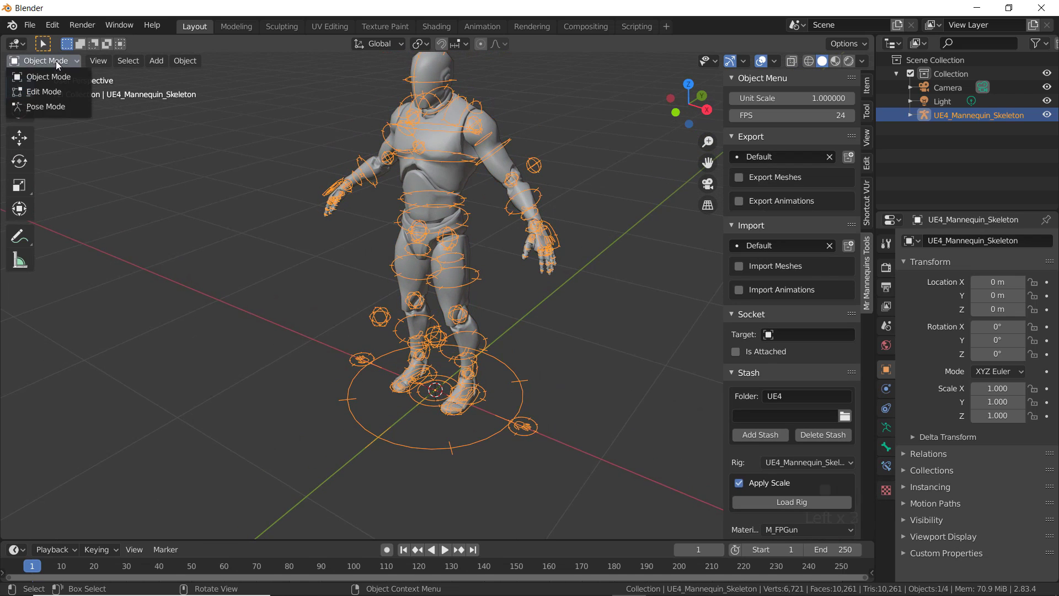
In Pose Mode, lower the left hand and rotate the left upper arm
left_click(49, 105)
left_click(554, 233)
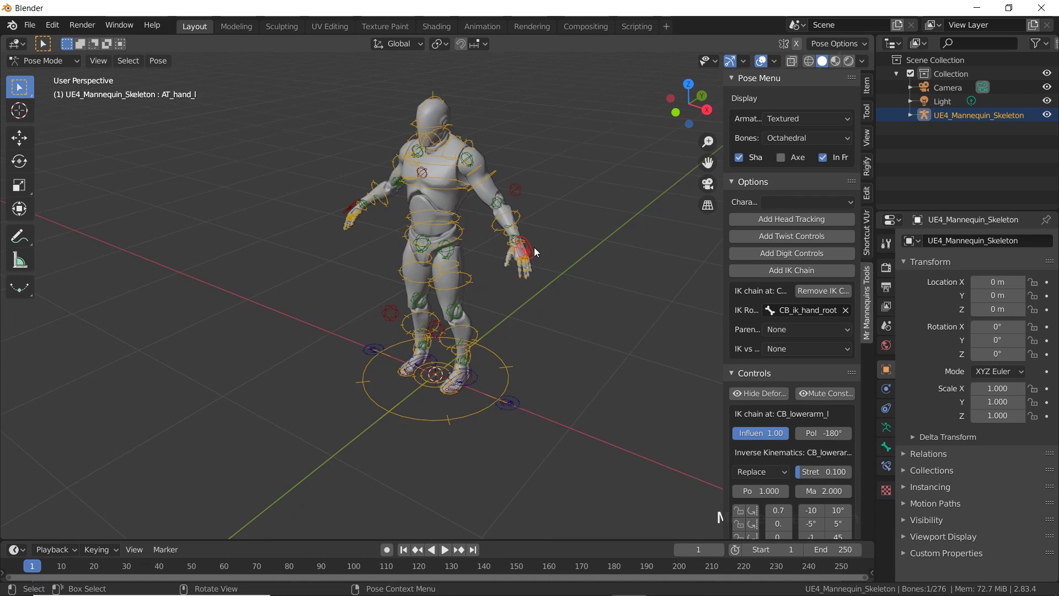
scroll(589, 212, "down", 3)
scroll(589, 219, "up", 2)
key("g")
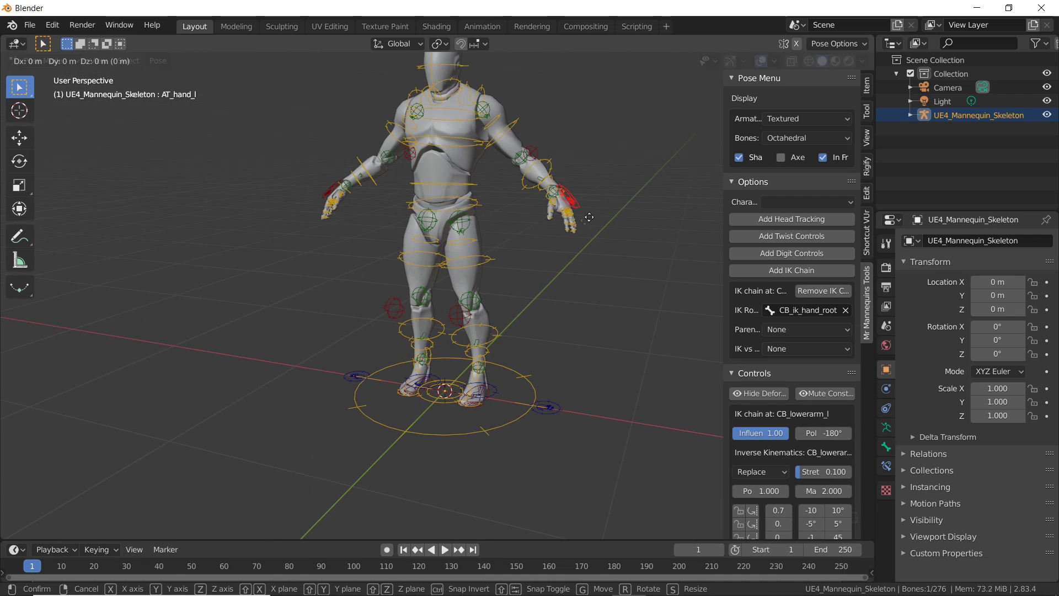
left_click(619, 202)
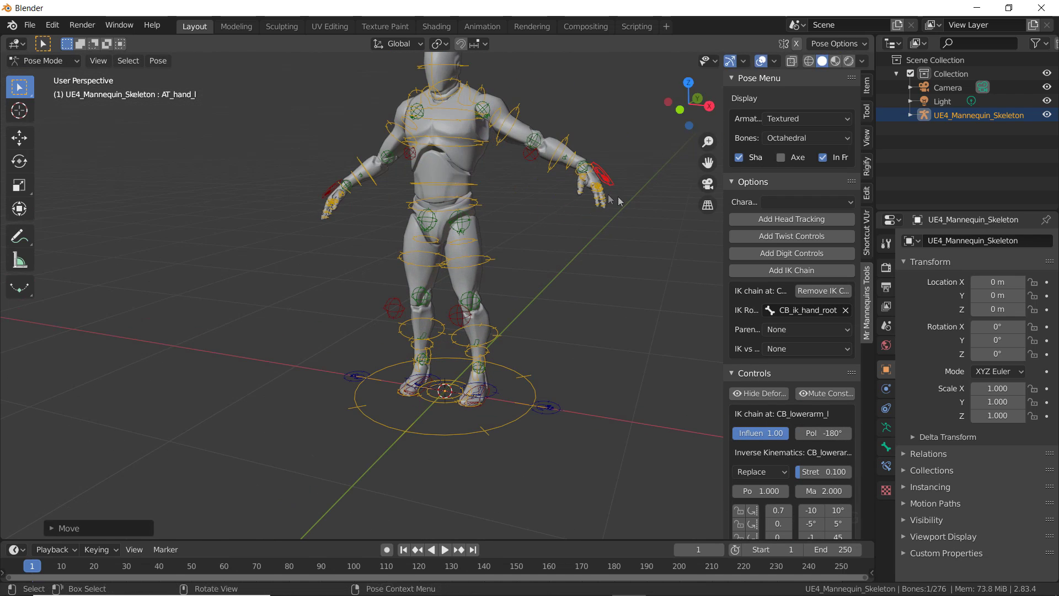
left_click(513, 115)
key("r")
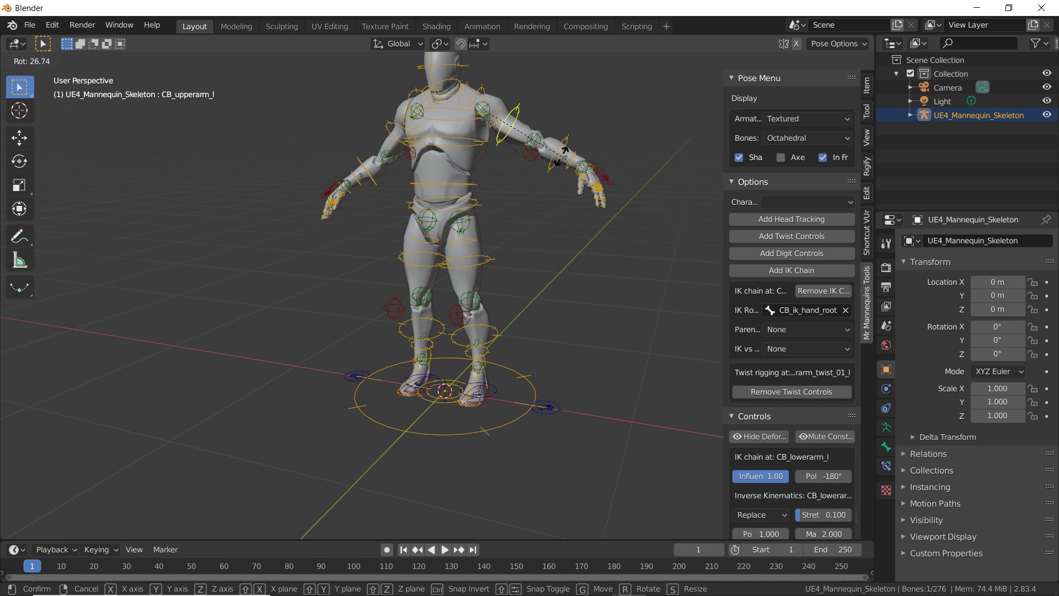
left_click(575, 128)
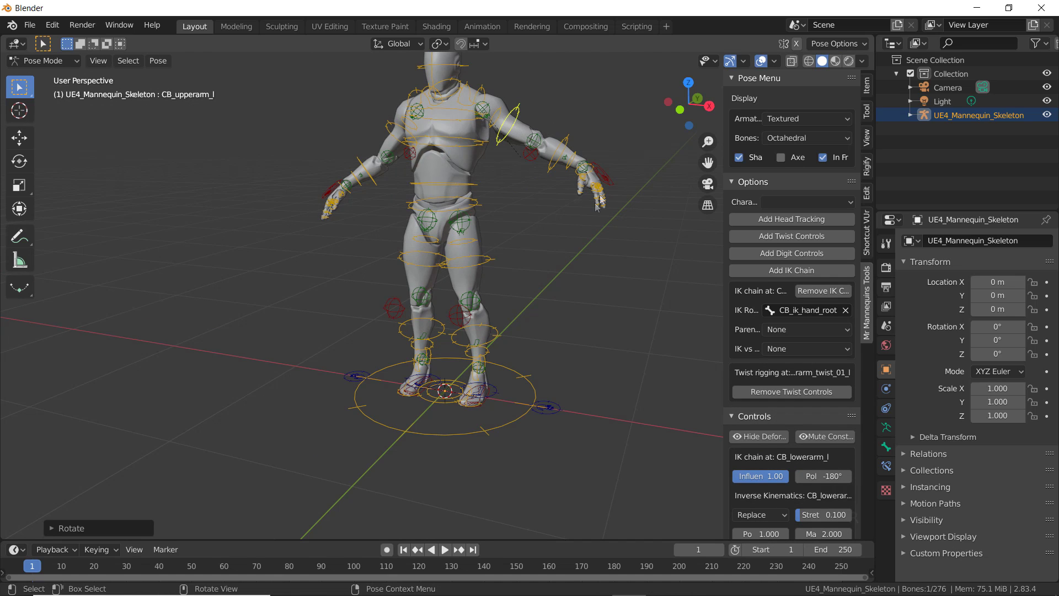
Set the left arm's IK vs FK to Switchable and turn Use FK on
left_click(610, 168)
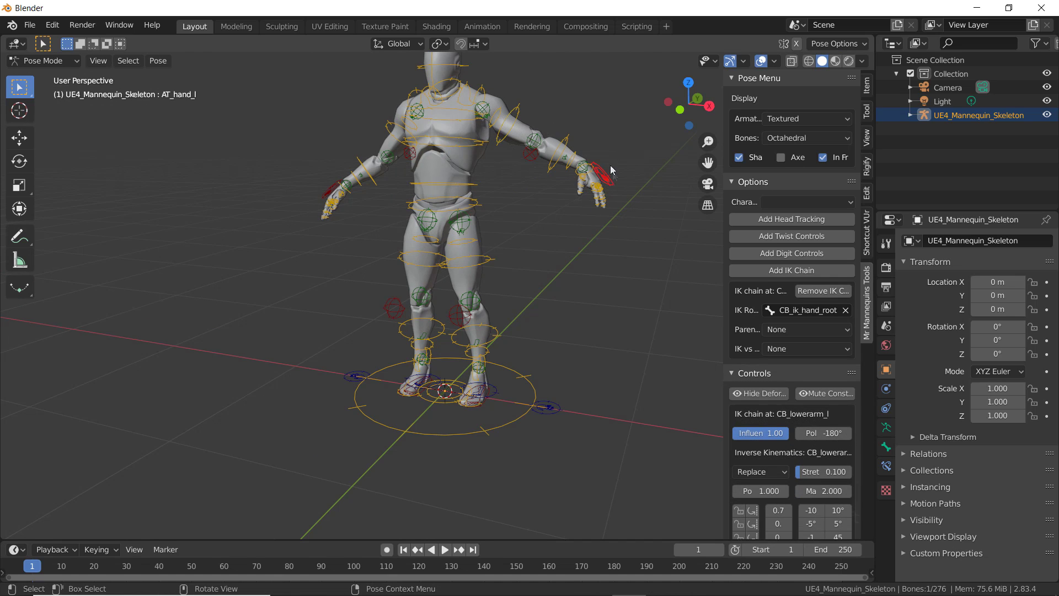
left_click(789, 350)
left_click(793, 383)
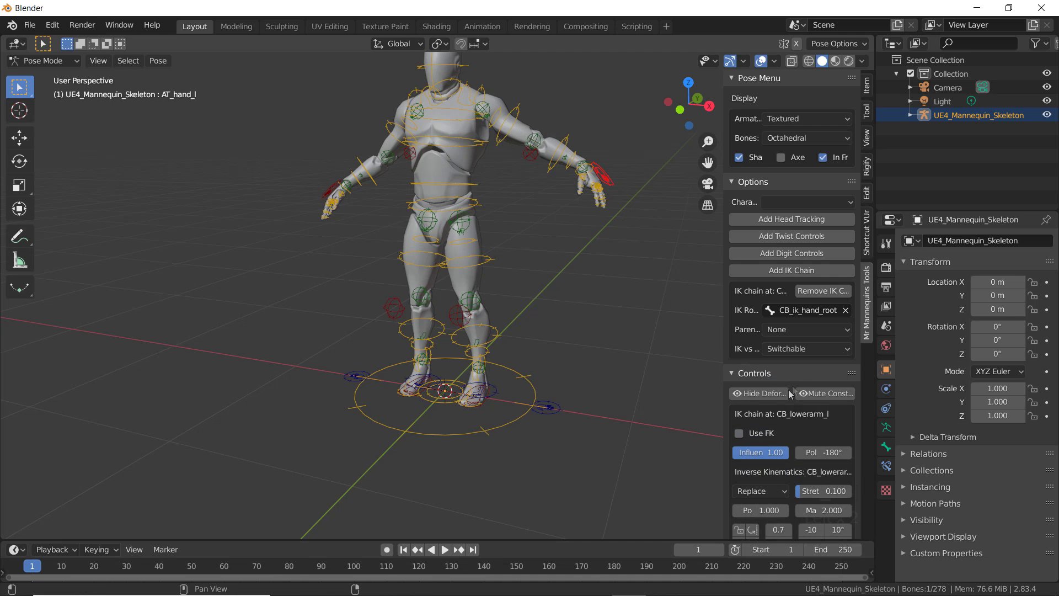
left_click(739, 434)
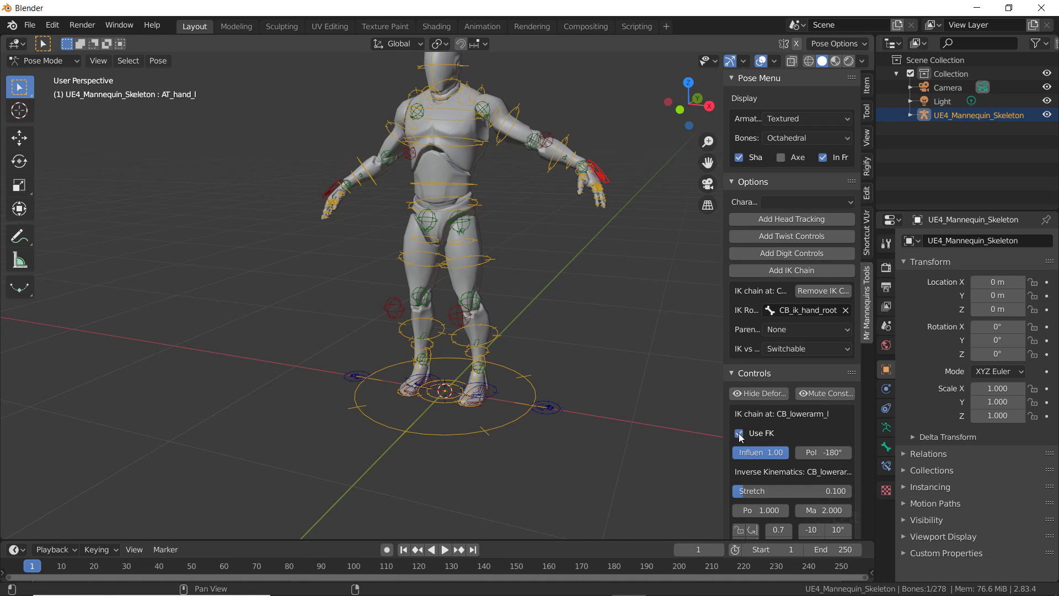
Rotate the left upper arm and forearm in FK, nudge the hand, then switch to IK
left_click(518, 114)
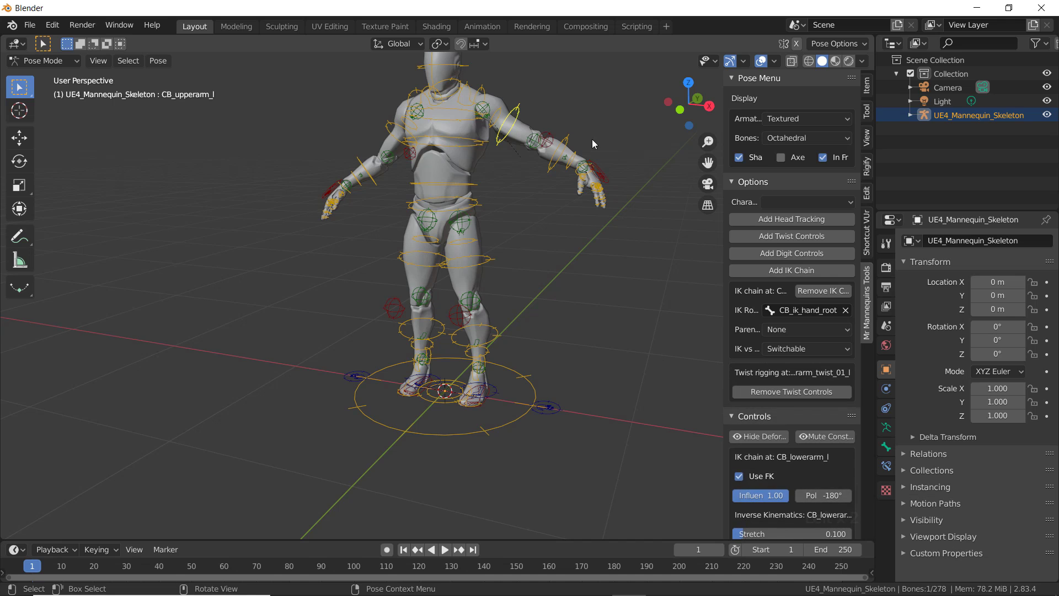
key("r")
left_click(578, 128)
left_click(574, 128)
key("r")
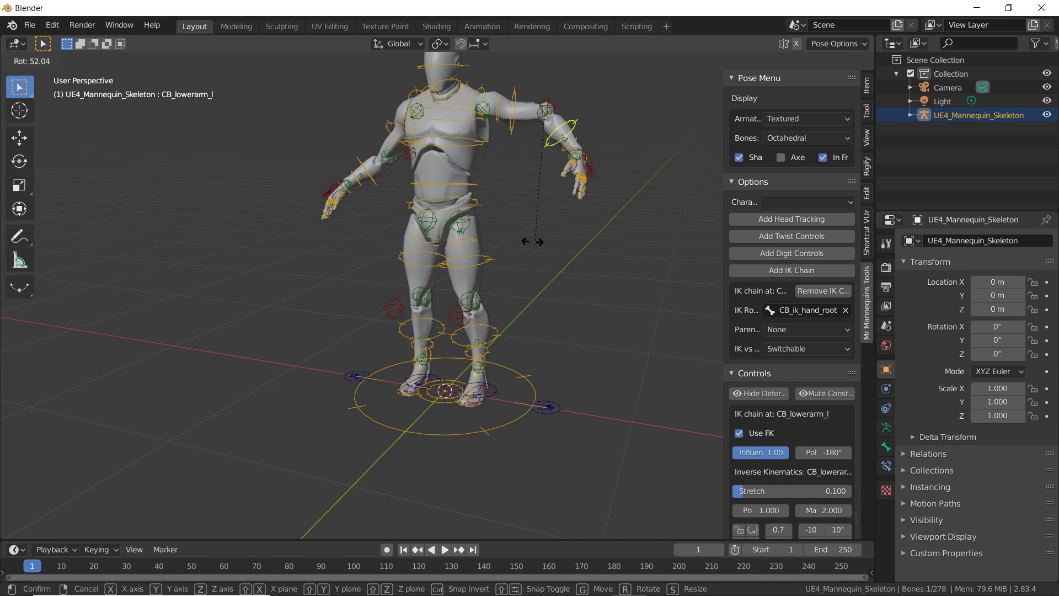
left_click(497, 253)
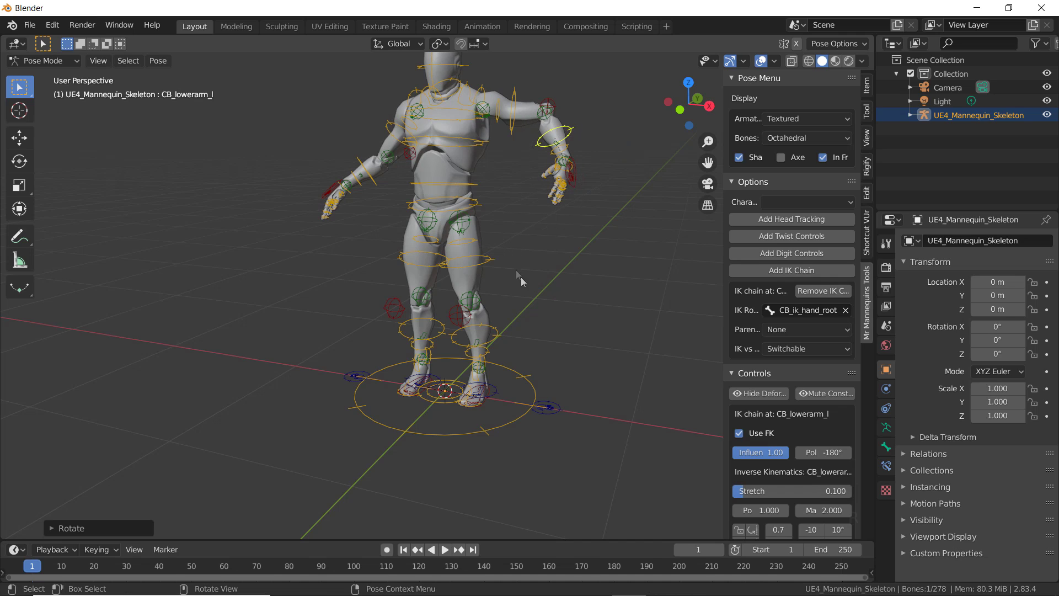
left_click(571, 180)
key("g")
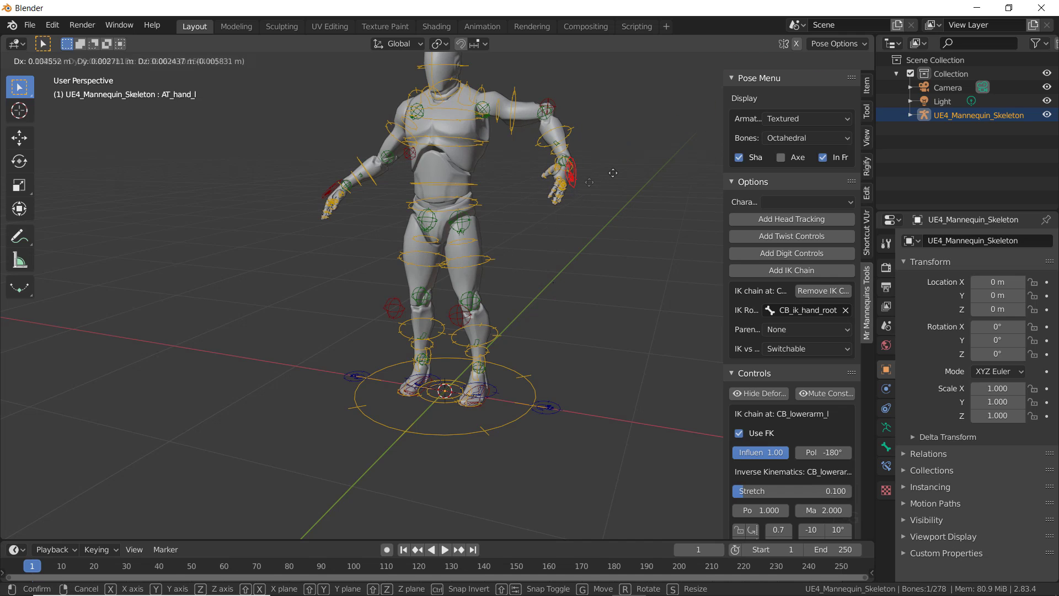
left_click(584, 182)
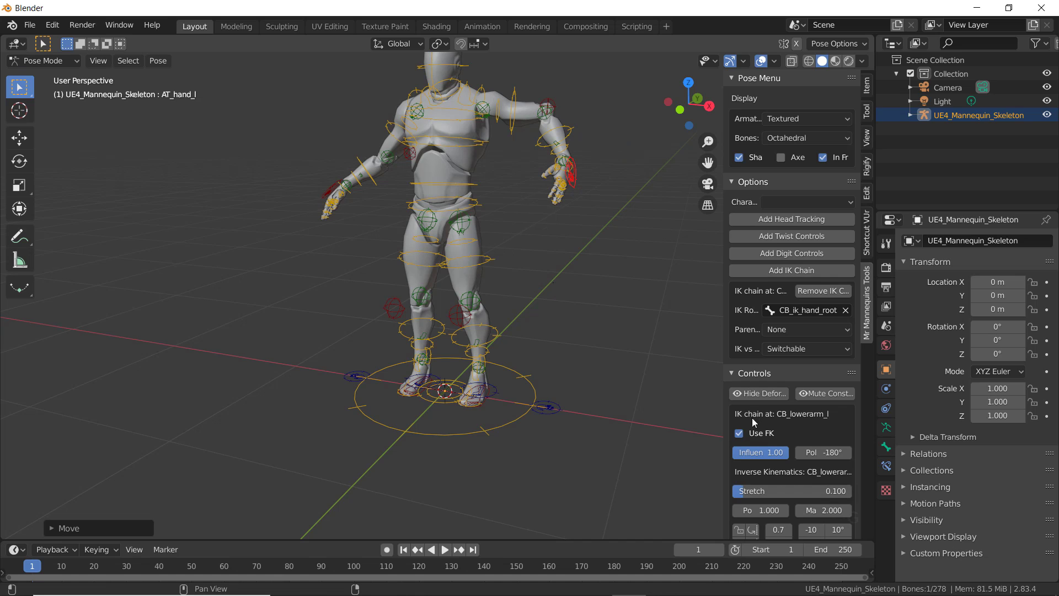
left_click(734, 436)
Place the left hand in its raised position and switch the left arm back to FK
key("g")
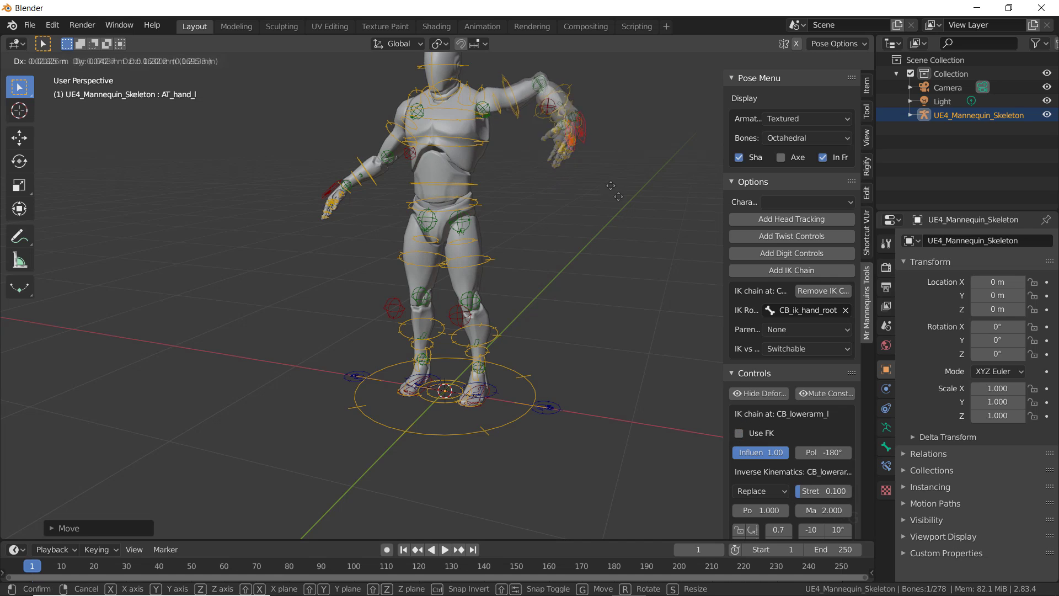
left_click(646, 196)
left_click(737, 434)
Lift the LT_foot_l IK control to raise the left leg and rotate the left thigh
scroll(541, 419, "up", 4)
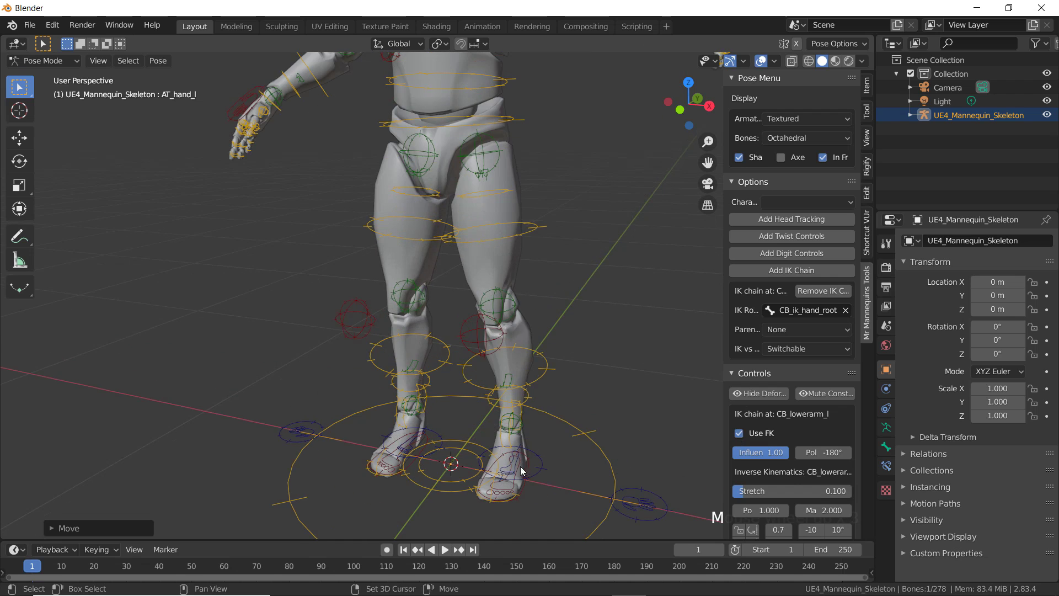
middle_click_drag(521, 465, 469, 366, "shift")
scroll(490, 432, "down", 1)
left_click(493, 442)
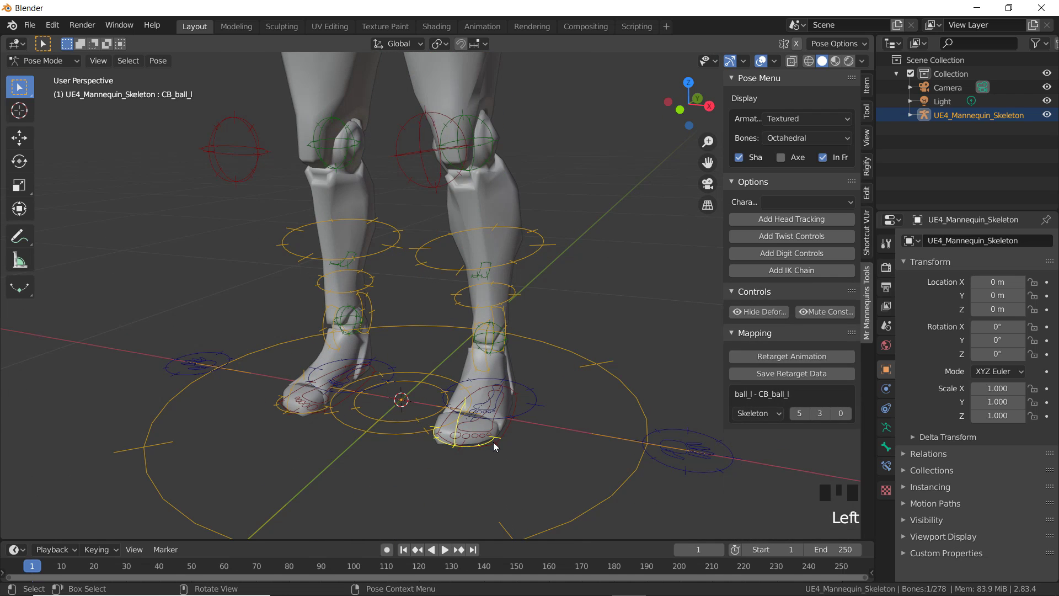
scroll(488, 425, "down", 1)
left_click(488, 410)
scroll(504, 409, "down", 4)
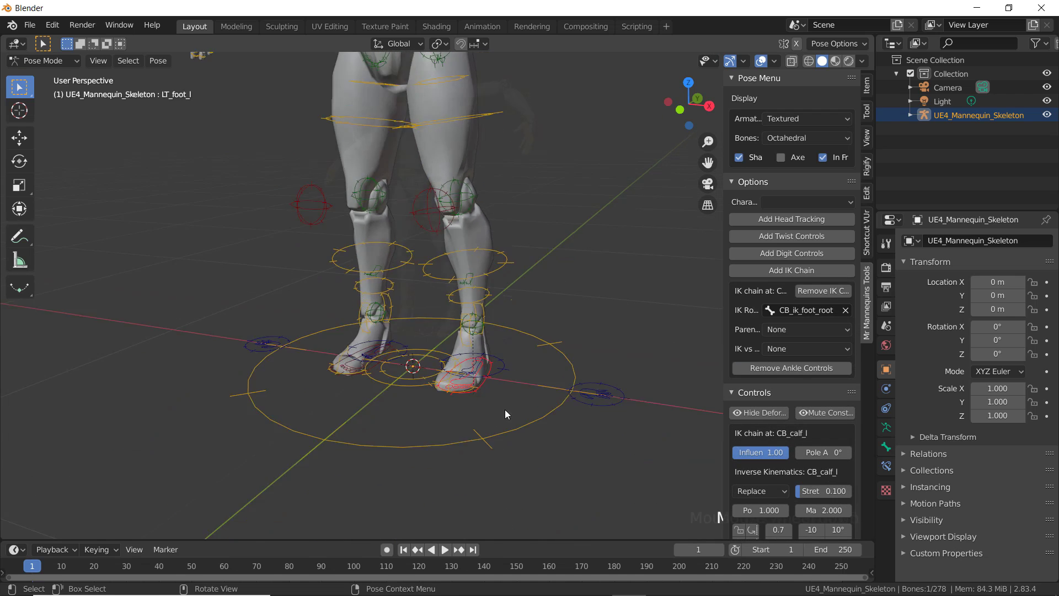
key("g")
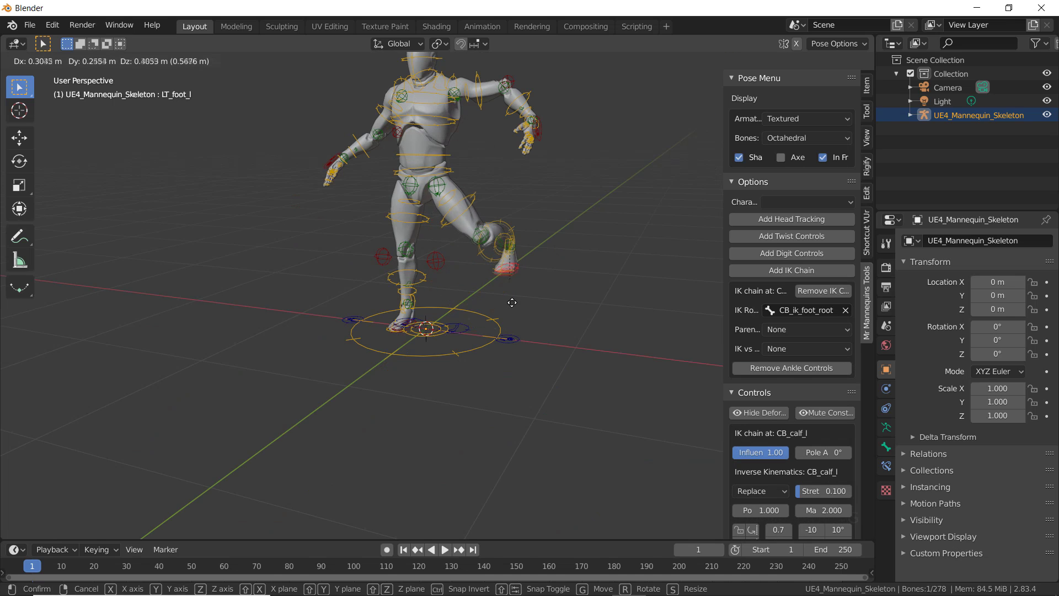
left_click(460, 162)
left_click(472, 193)
key("r")
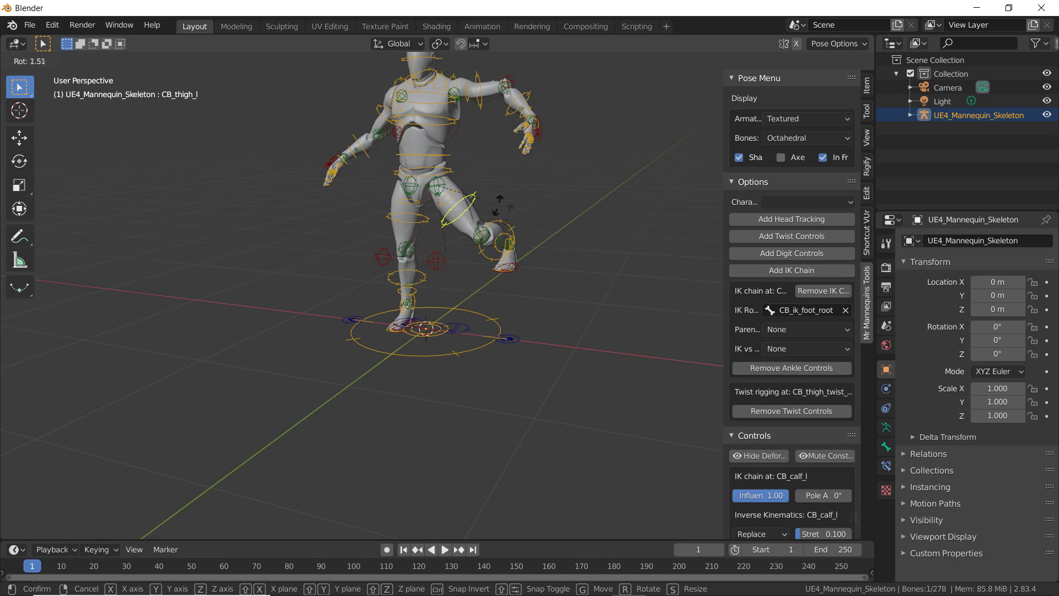
left_click(540, 229)
Make the left leg switchable between IK and FK, enable FK, and swing CB_thigh_l up
left_click(777, 350)
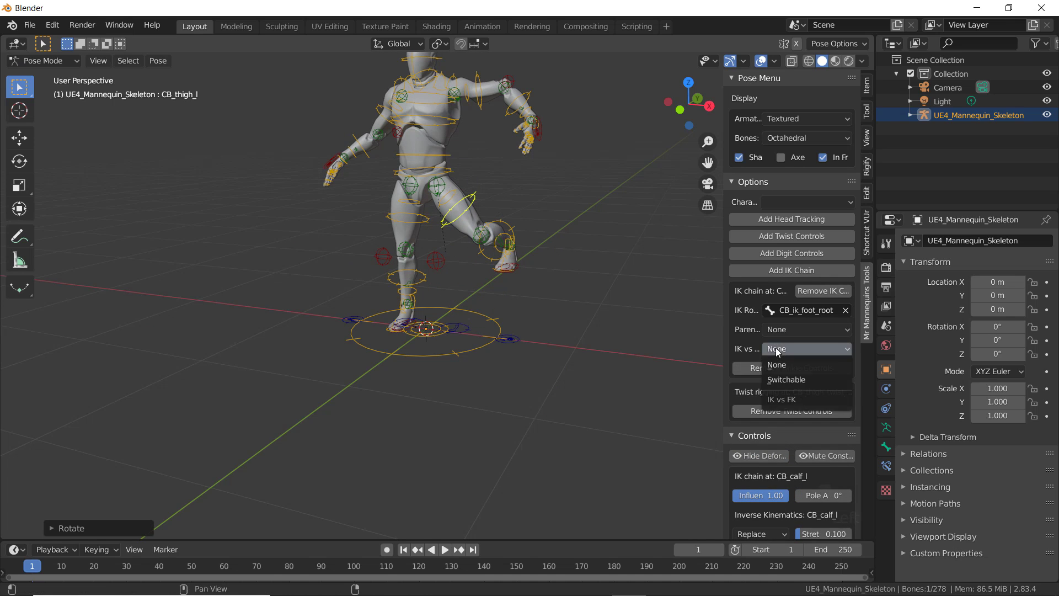
left_click(781, 380)
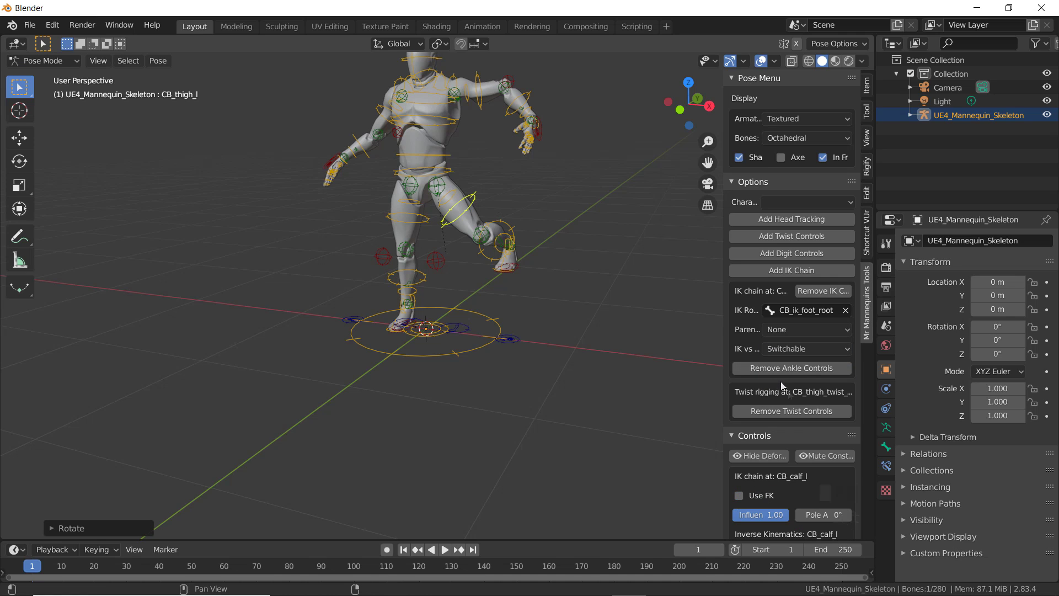
left_click(740, 495)
key("r")
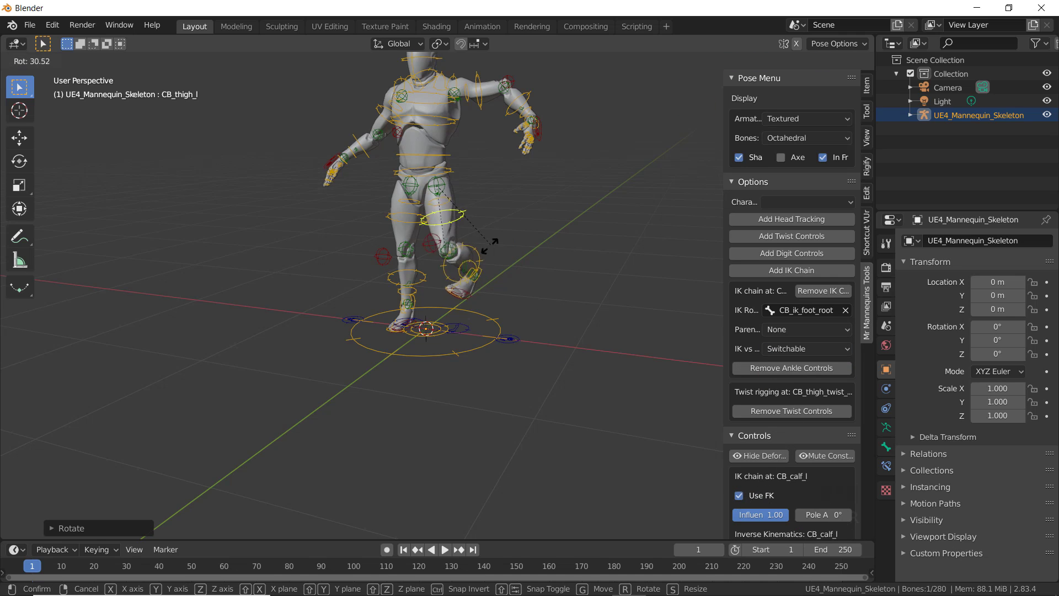
left_click(504, 217)
scroll(484, 208, "down", 1)
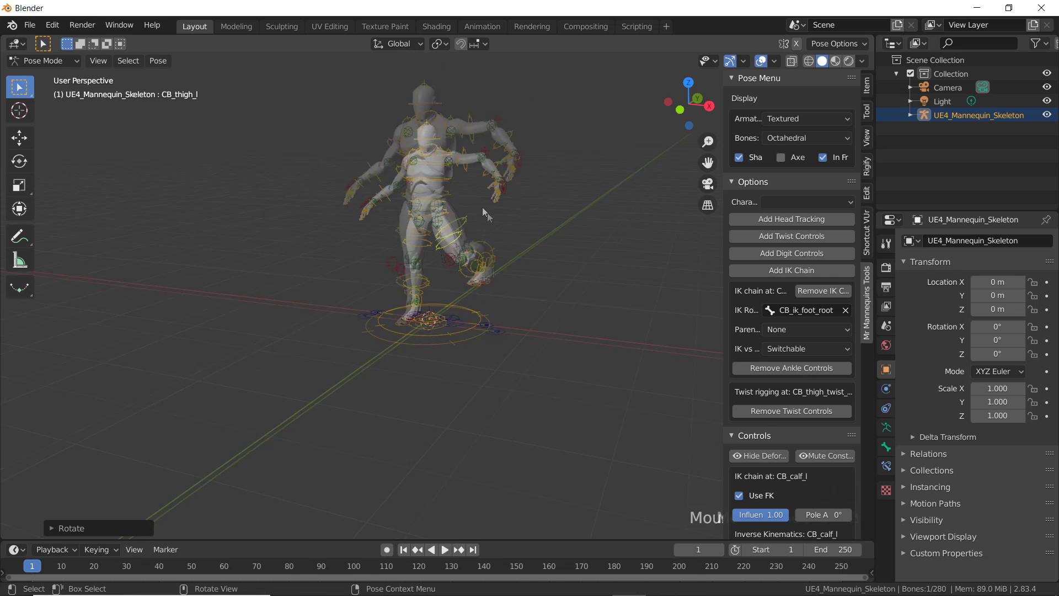
Select every bone and apply Pose > Clear Transform > All to restore the default pose
key("a")
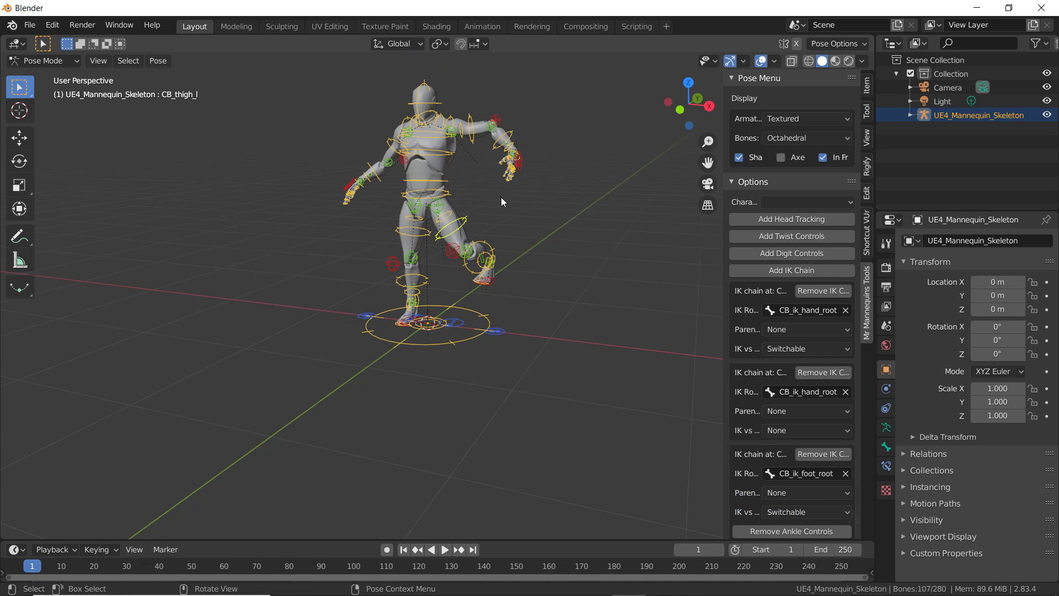
left_click(169, 62)
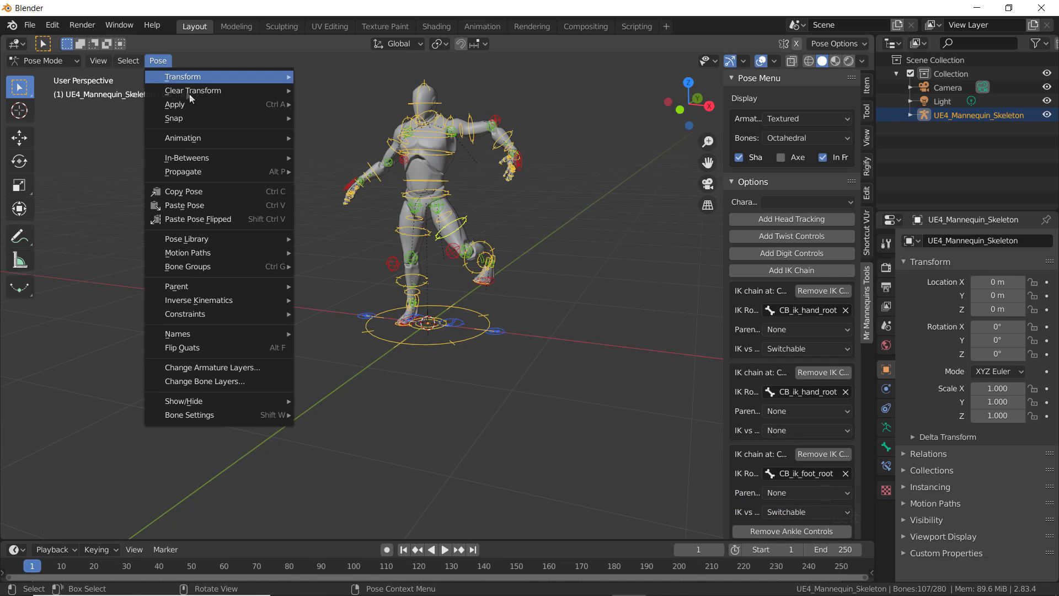
mouse_move(250, 96)
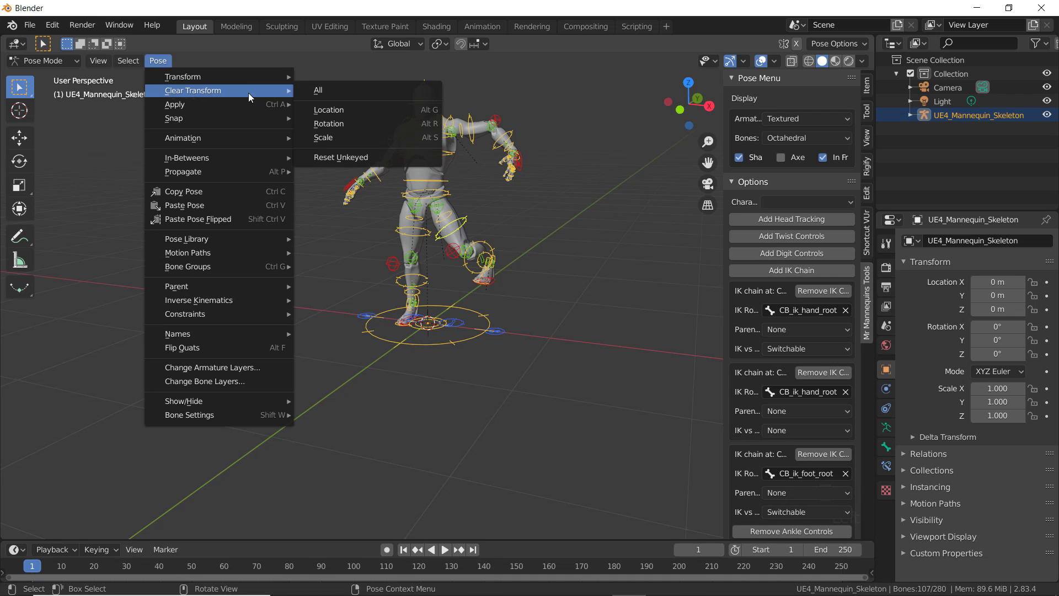
left_click(327, 92)
scroll(524, 157, "up", 4)
mouse_move(525, 157)
middle_mouse_down()
mouse_move(591, 154)
mouse_move(539, 159)
middle_mouse_up()
scroll(568, 154, "down", 2)
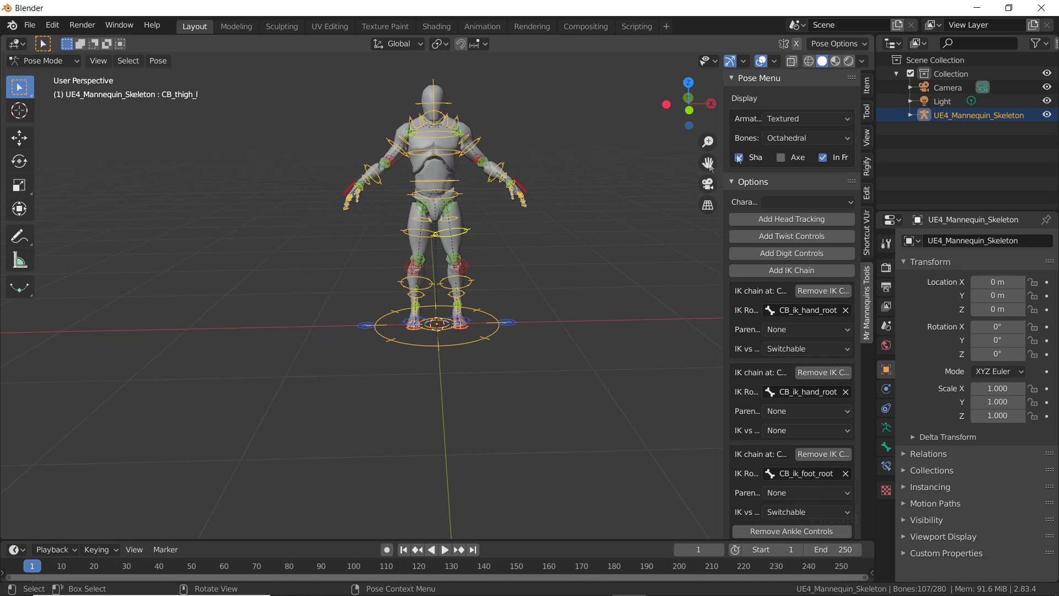
Collapse the Pose Menu and Options panels and put the armature in Object Mode
left_click(733, 78)
left_click(733, 94)
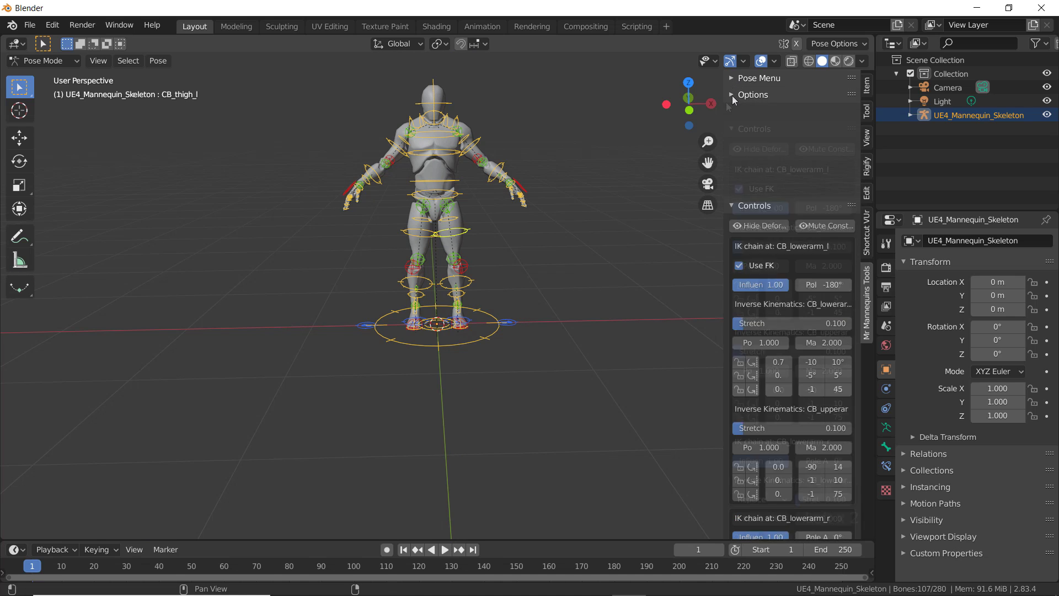
middle_click_drag(434, 206, 310, 53)
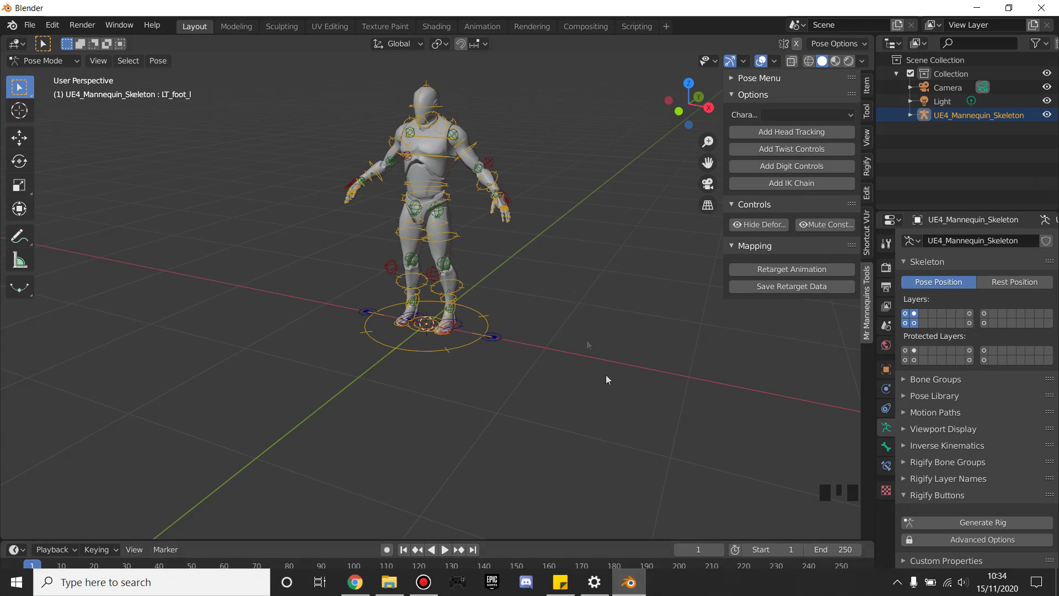
scroll(584, 325, "up", 2)
middle_click_drag(581, 313, 598, 271)
scroll(571, 308, "down", 2)
scroll(600, 311, "up", 1)
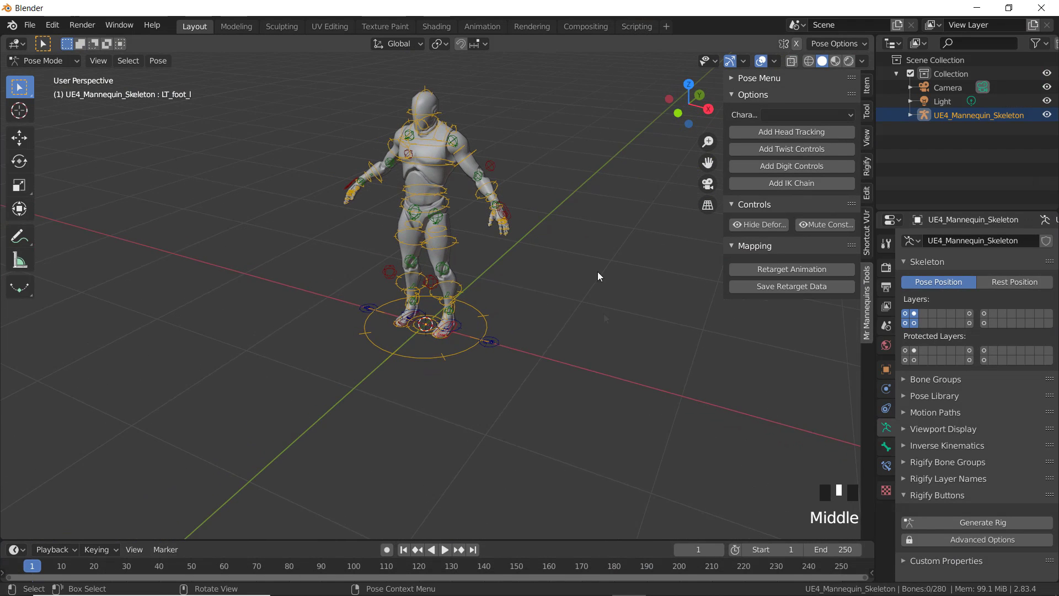
left_click(51, 63)
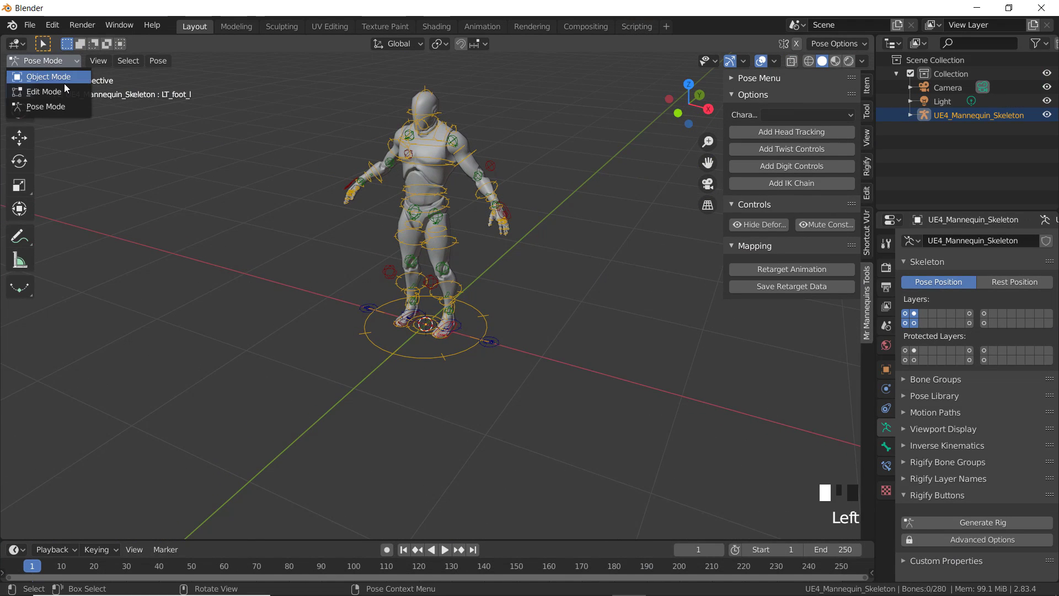
left_click(65, 78)
Drag the karate reference picture from the desktop into the Blender scene
double_click(220, 10)
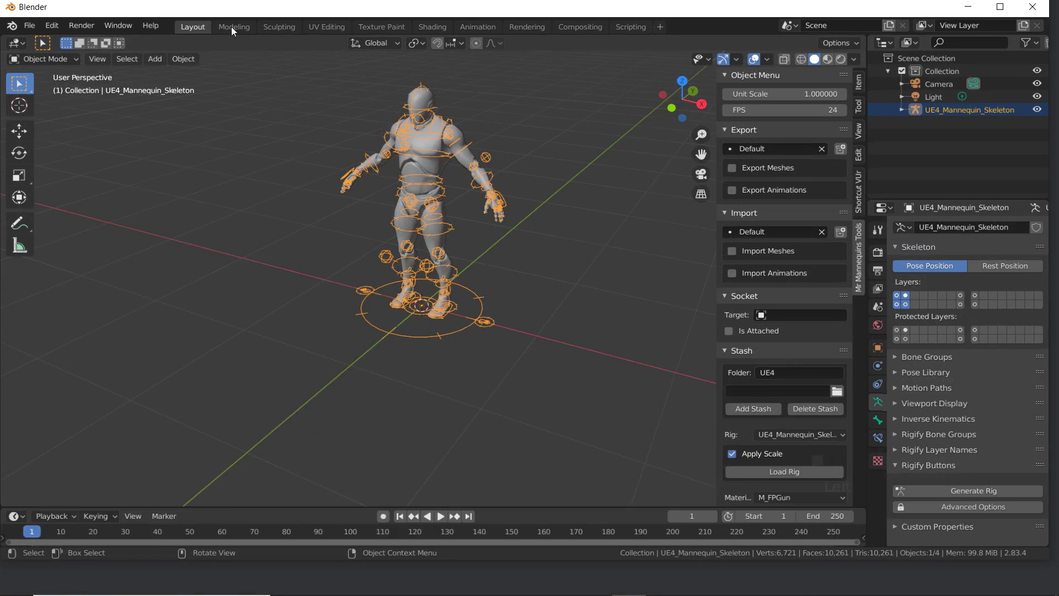
left_click_drag(38, 104, 295, 240)
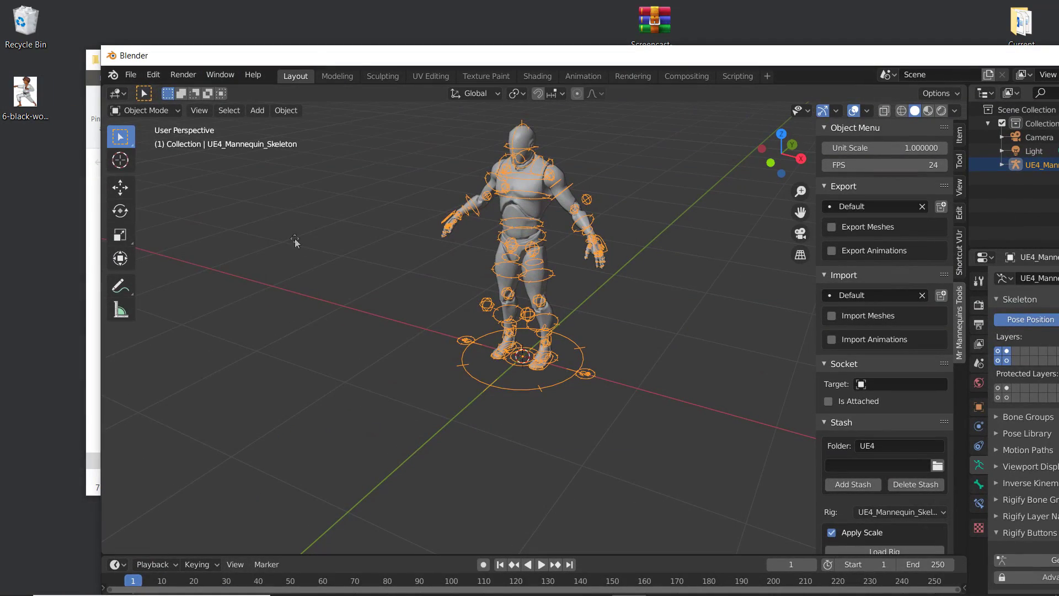
left_click_drag(587, 62, 587, 1)
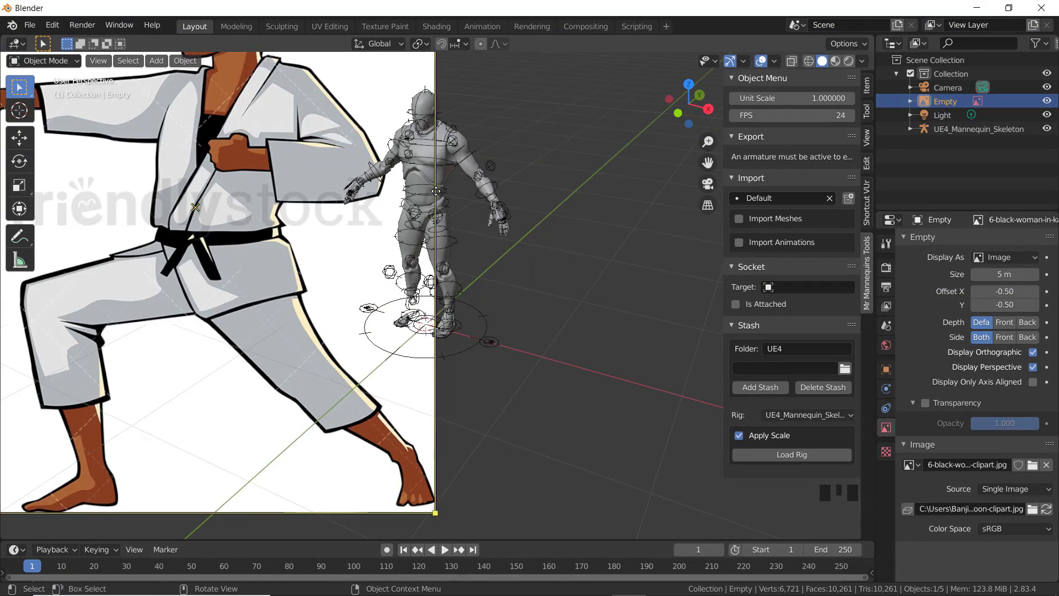
scroll(352, 204, "down", 4)
left_click(406, 147)
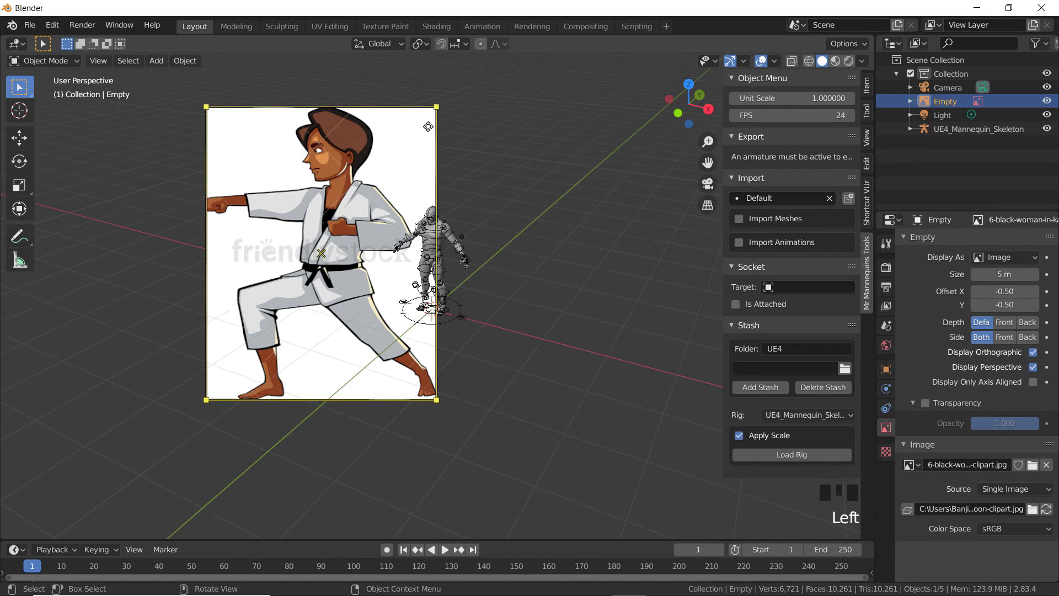
Clear the image's rotation and location, then rotate it 90° about Z and 90° about Y
key("alt+r")
key("alt+g")
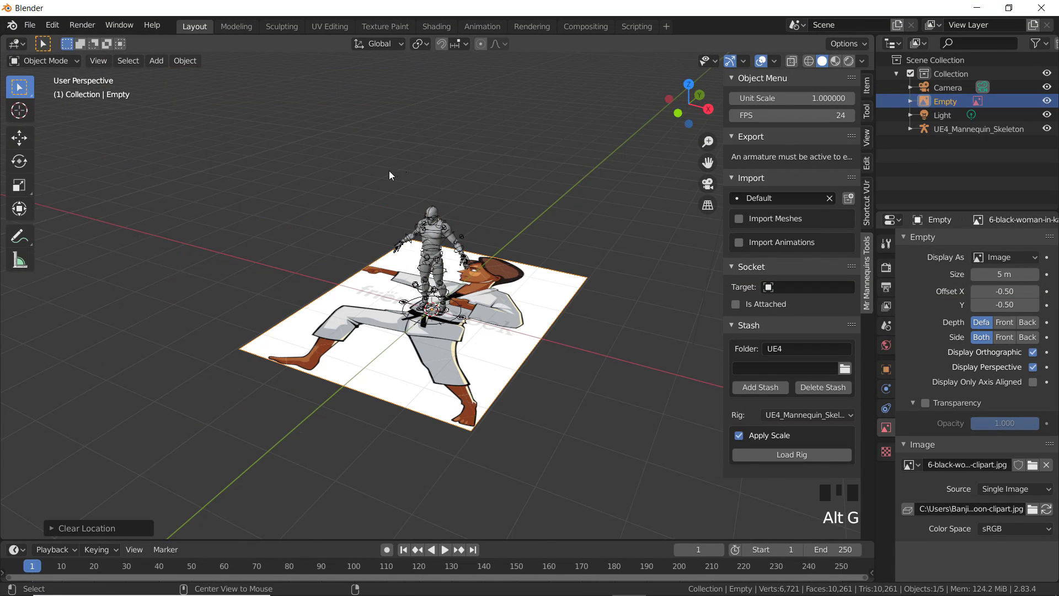
scroll(556, 300, "up", 1)
key("r")
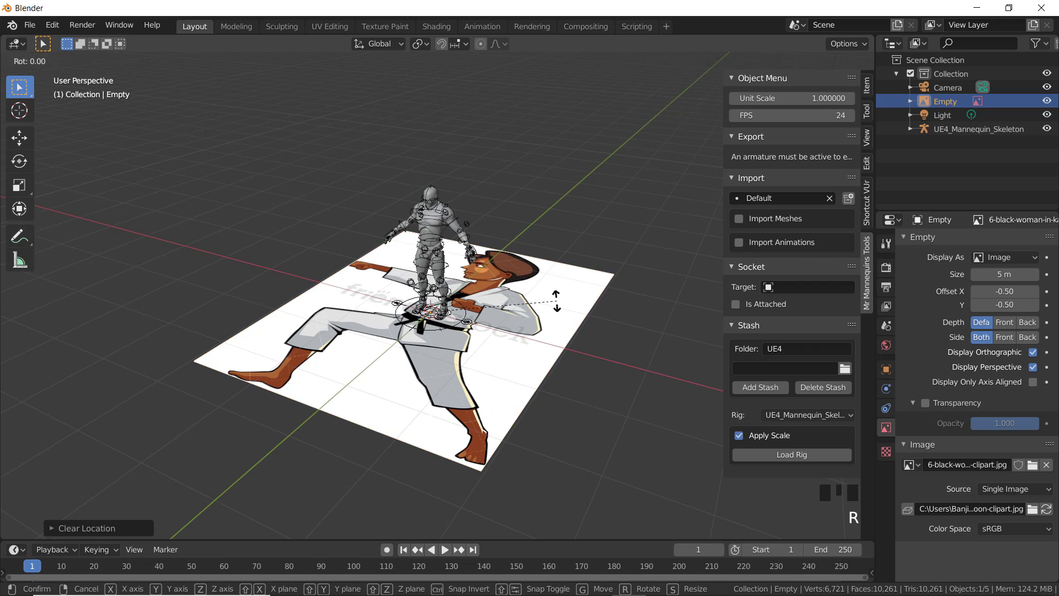
type("z90")
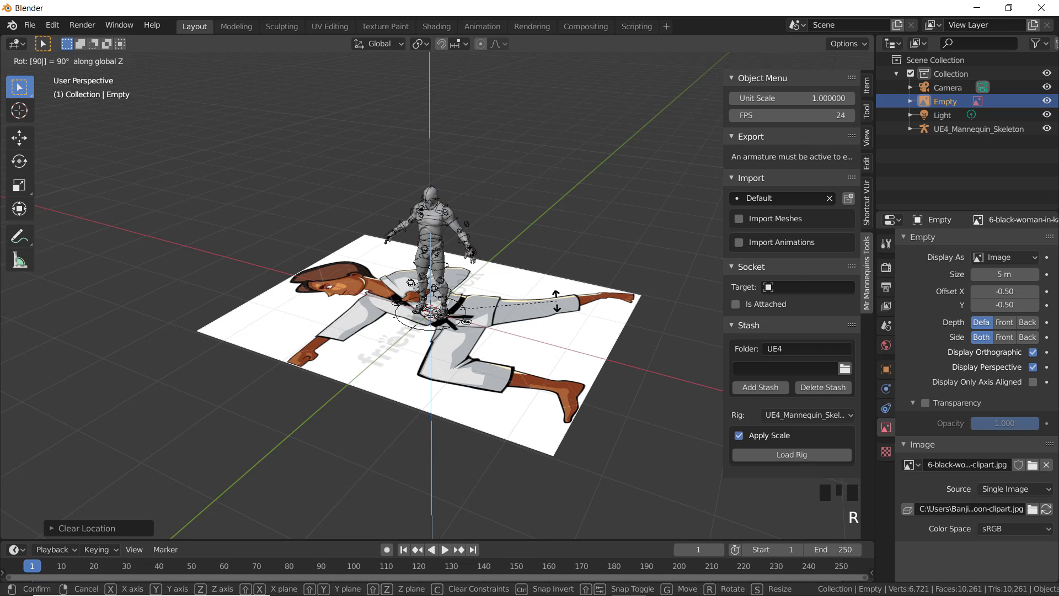
key("Return")
key("r")
type("y90")
key("Return")
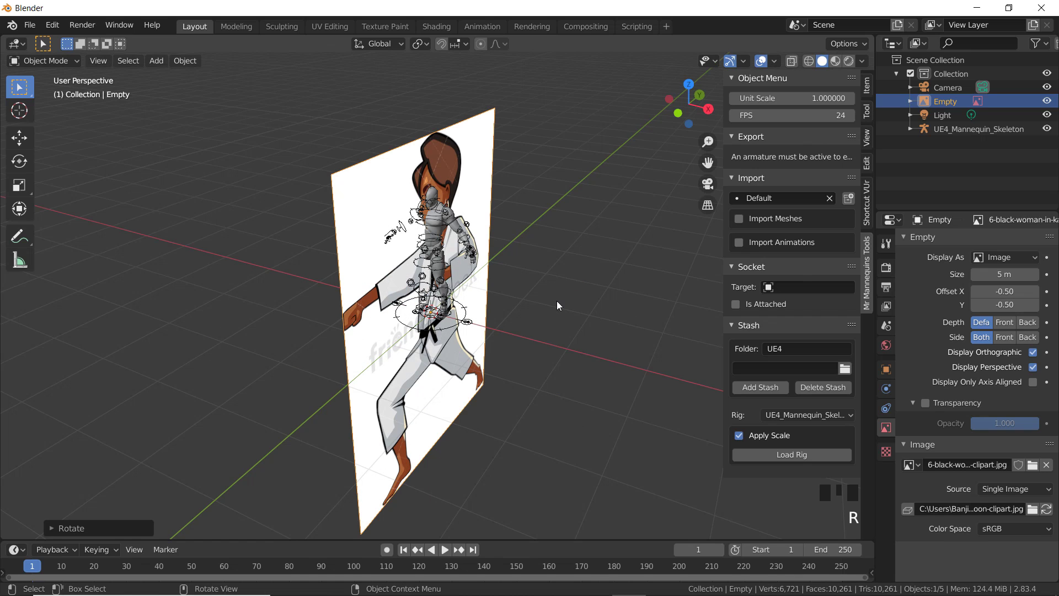
Slide the image along X, switch to Right Orthographic view, and scale it down
key("g")
key("x")
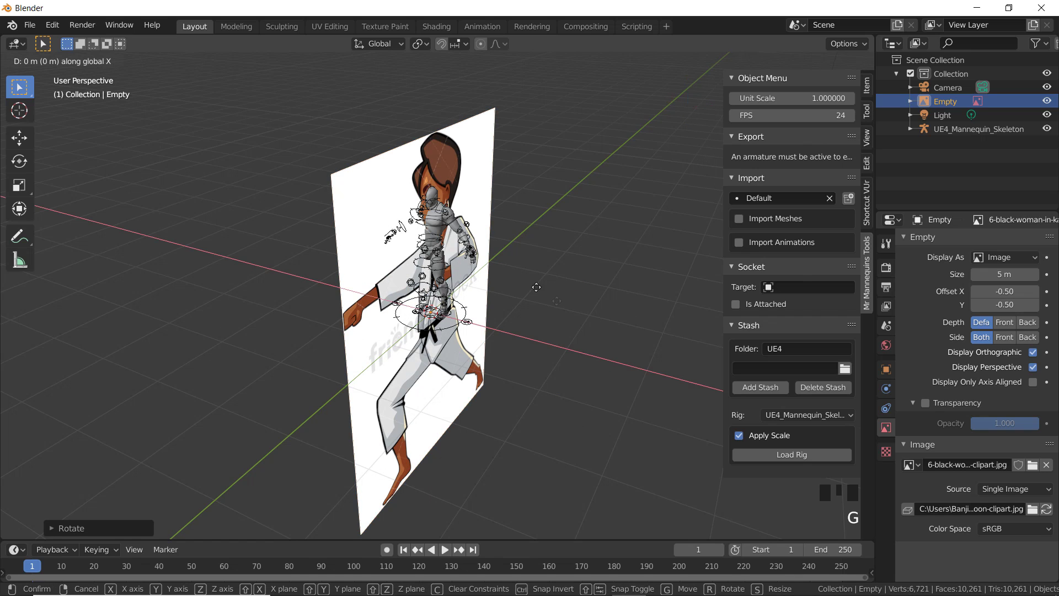
mouse_move(471, 255)
left_click(511, 240)
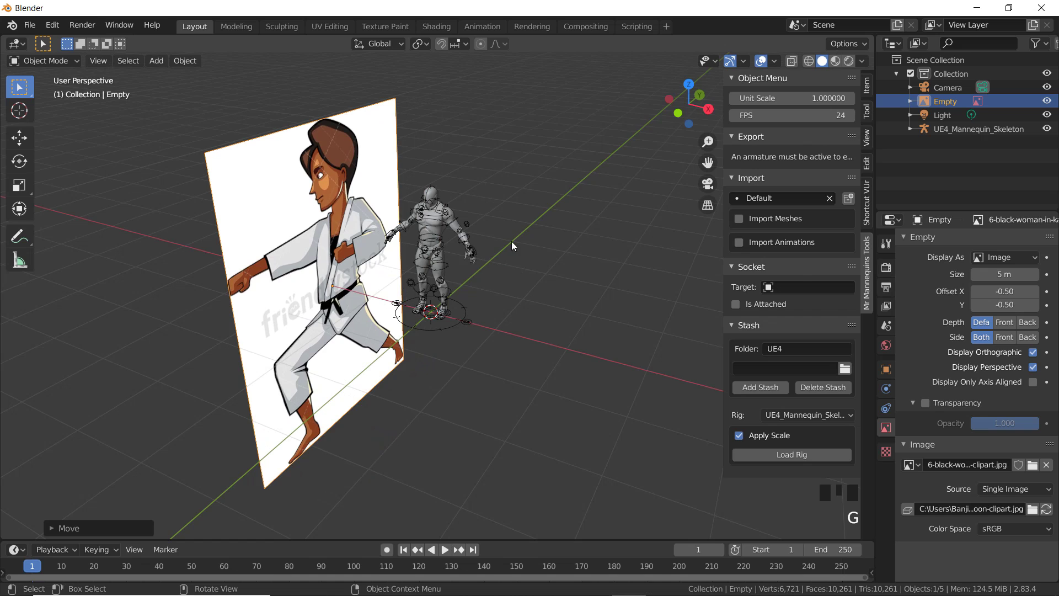
key("KP_3")
key("s")
left_click(485, 269)
Raise the reference image along Z and scale it to match the mannequin's height
key("g")
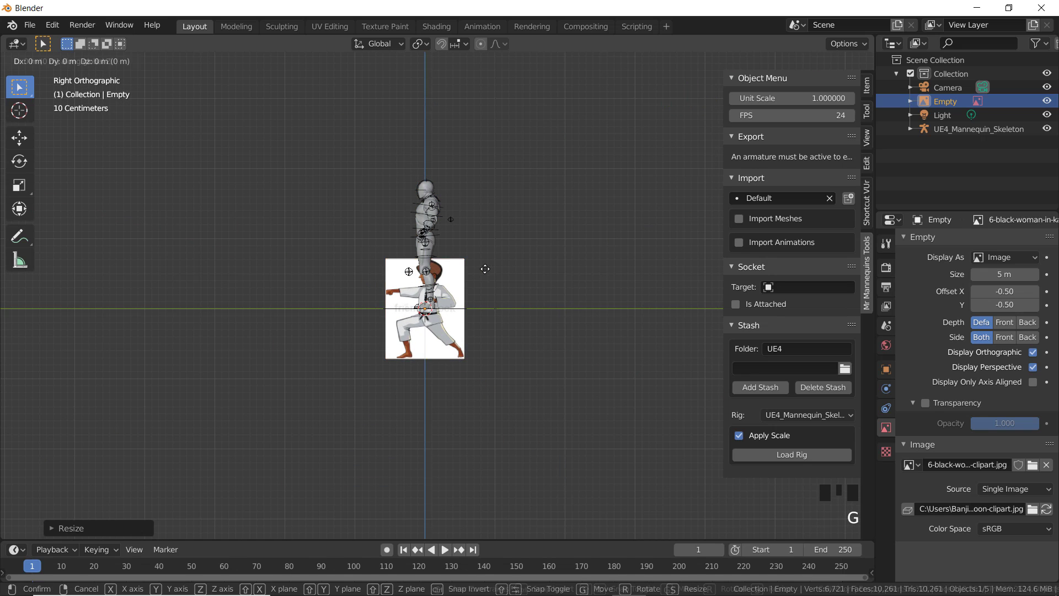
key("z")
left_click(477, 218)
key("s")
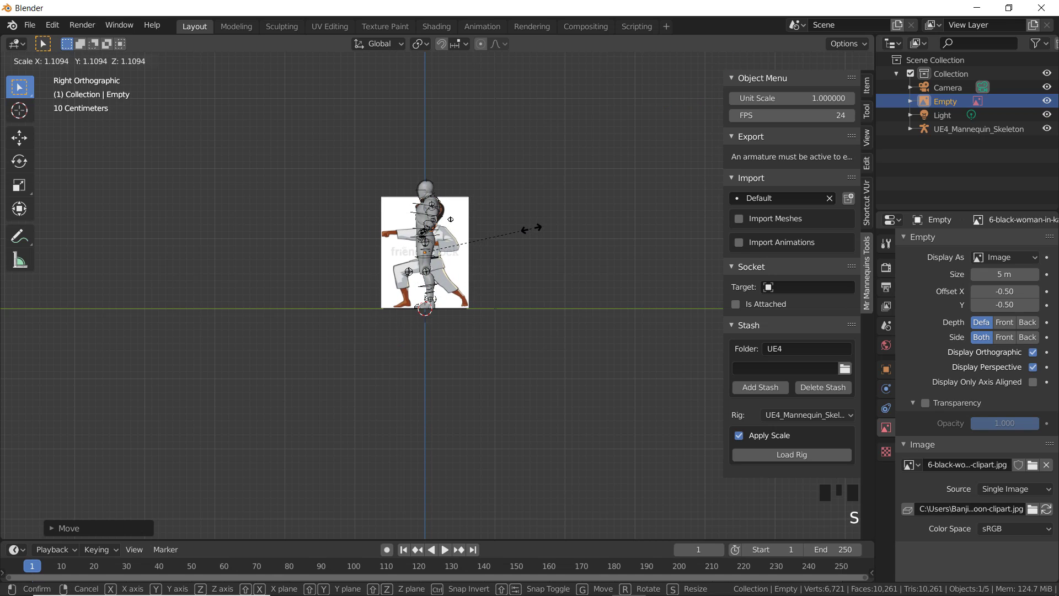
key("g")
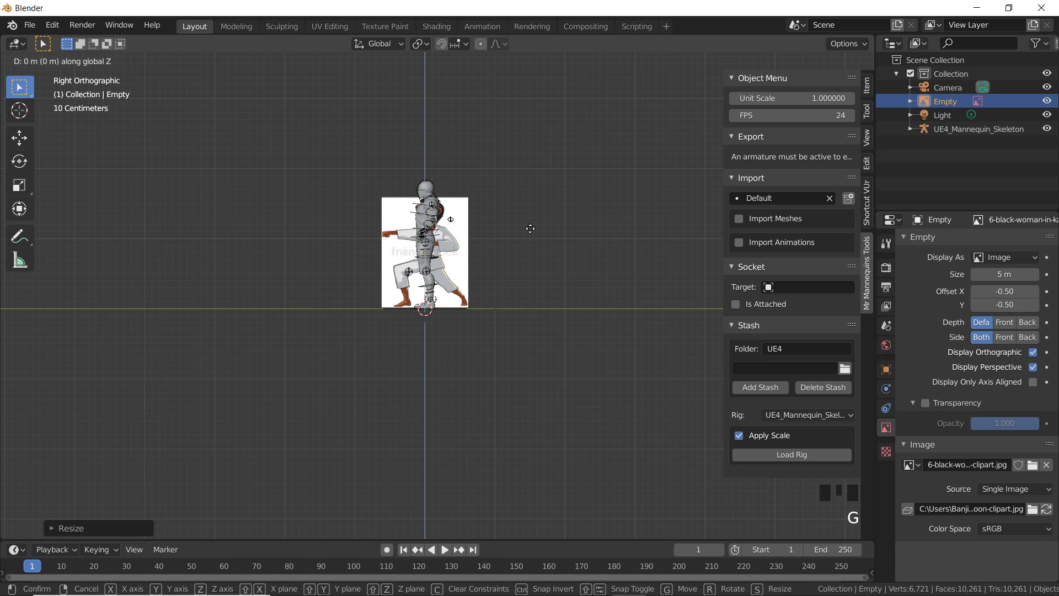
key("s")
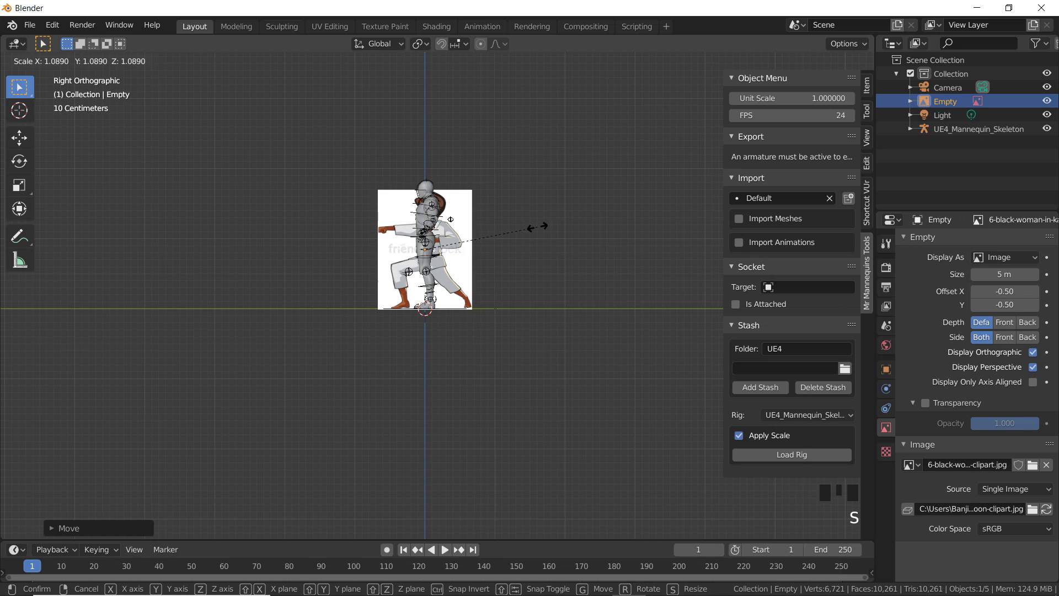
left_click(536, 232)
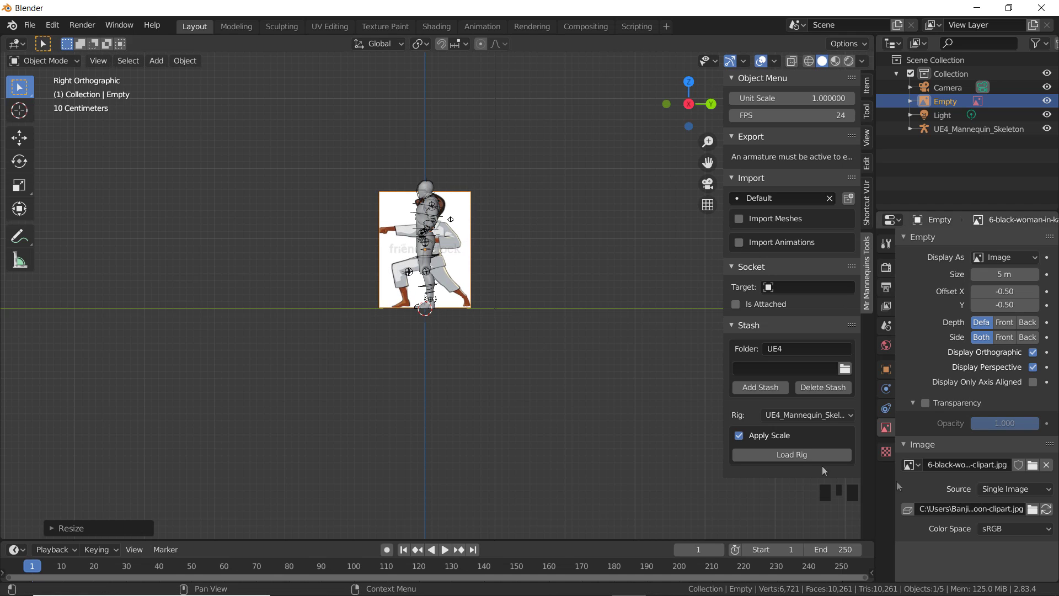
Enable transparency on the reference image and set its opacity to 0.278
left_click(926, 403)
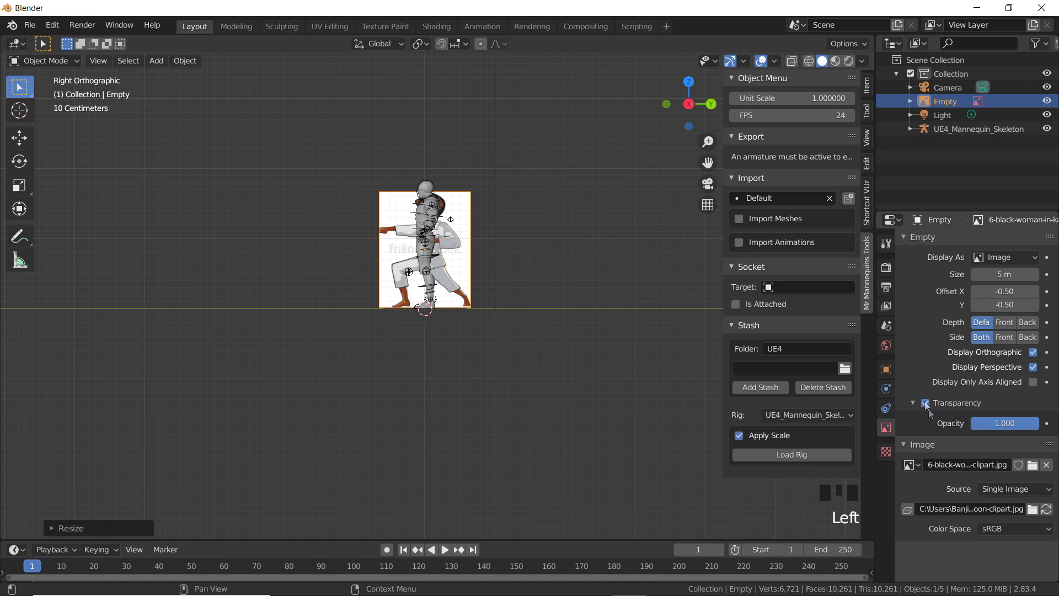
left_click_drag(1035, 423, 990, 423)
scroll(300, 326, "up", 7)
middle_click_drag(354, 312, 401, 354)
Select the mannequin armature and switch it into Pose Mode
left_click(484, 388)
left_click(62, 61)
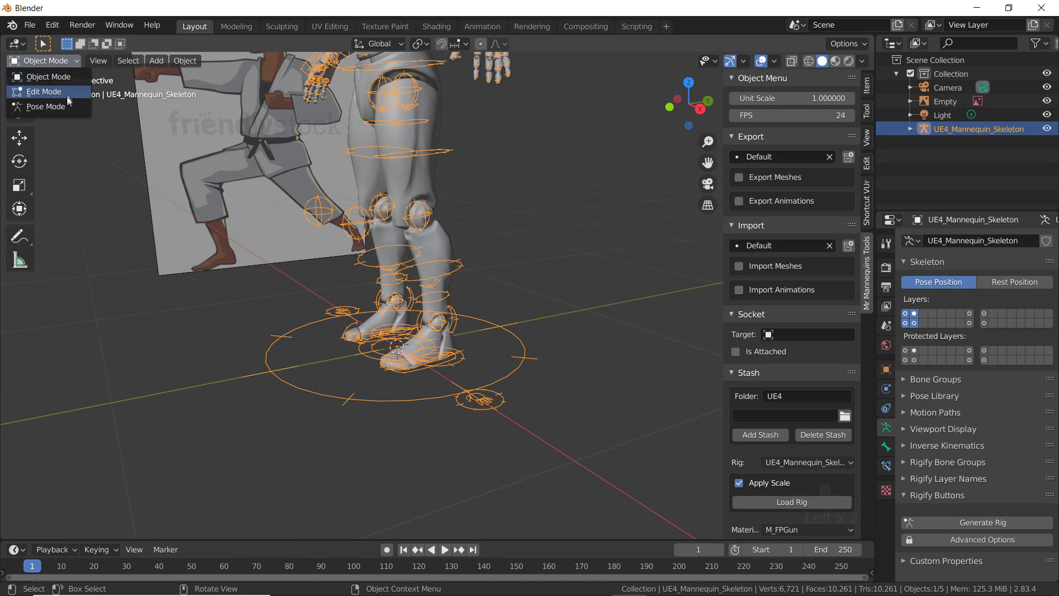
left_click(56, 104)
scroll(404, 379, "up", 1)
scroll(404, 378, "up", 1)
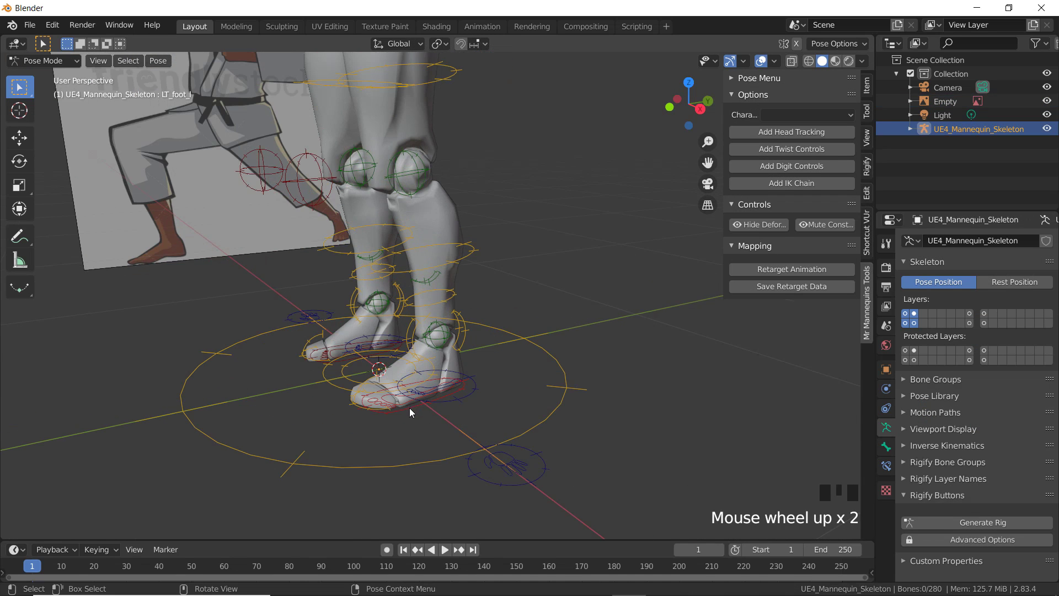
Move the left foot IK control outward in Right view, with Use FK turned off
left_click(409, 408)
scroll(465, 369, "down", 2)
key("KP_3")
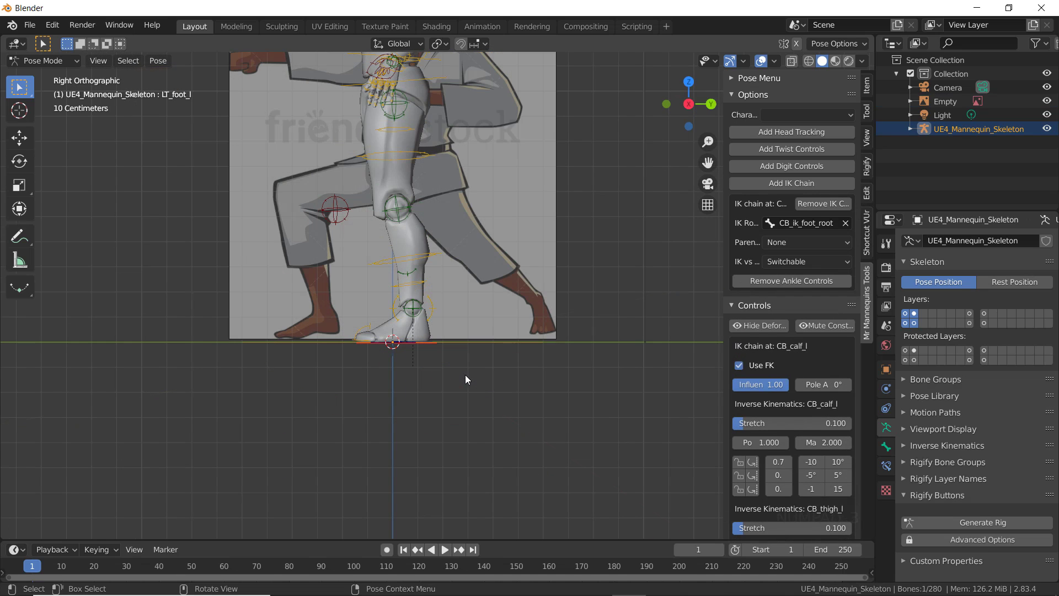
key("g")
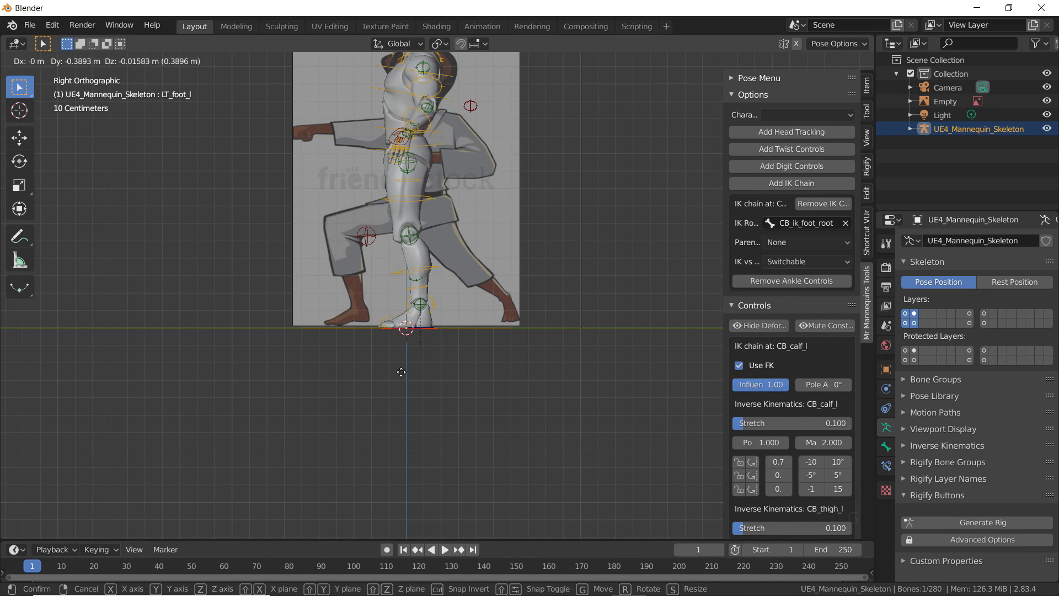
left_click(415, 368)
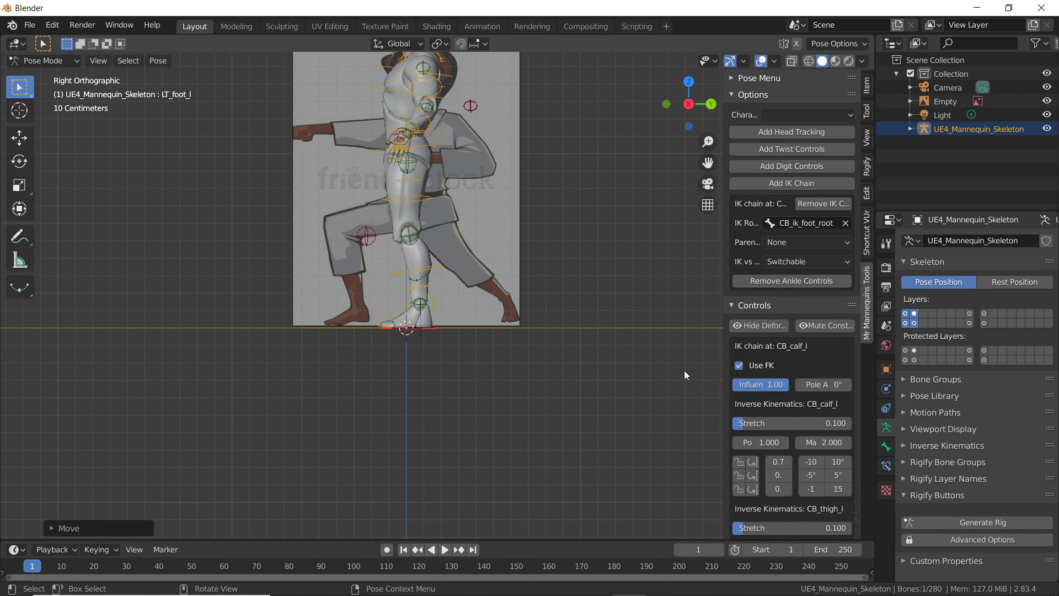
left_click(740, 367)
key("g")
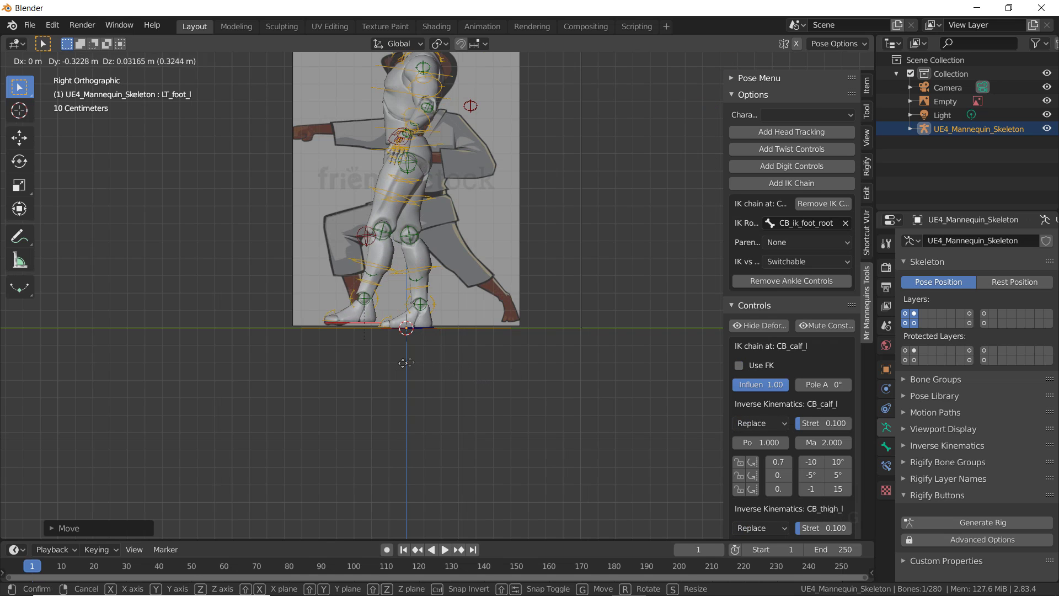
left_click(400, 377)
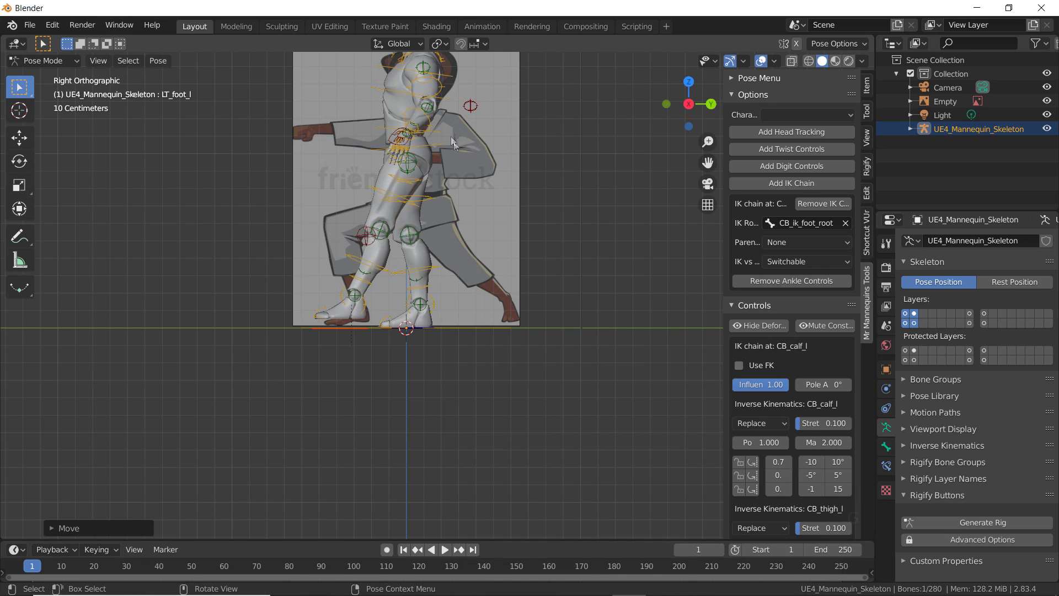
Lower the pelvis control into the deep karate stance
left_click(428, 146)
key("g")
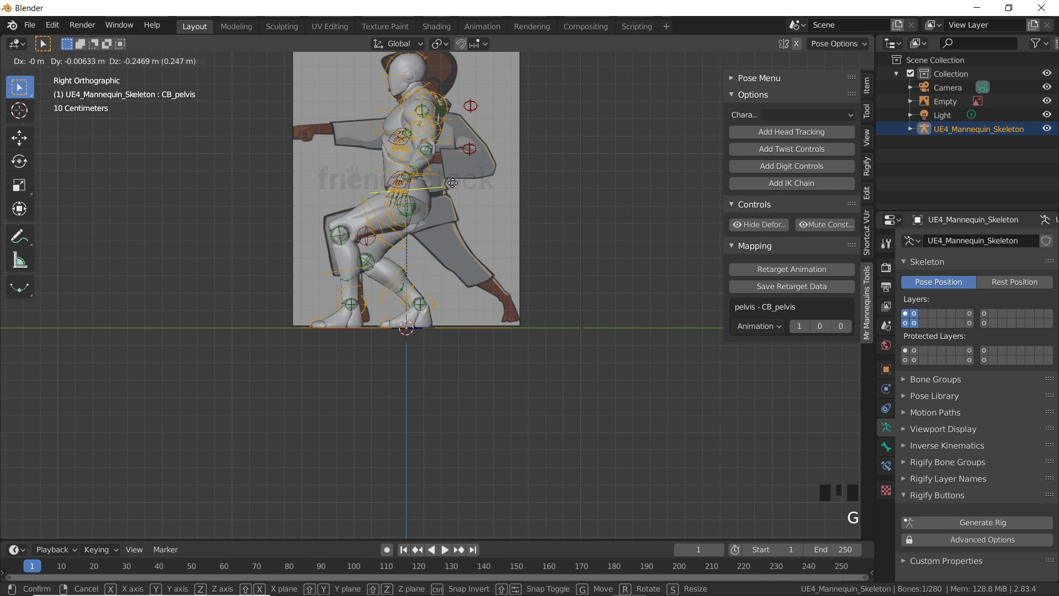
left_click(452, 183)
scroll(335, 189, "up", 3)
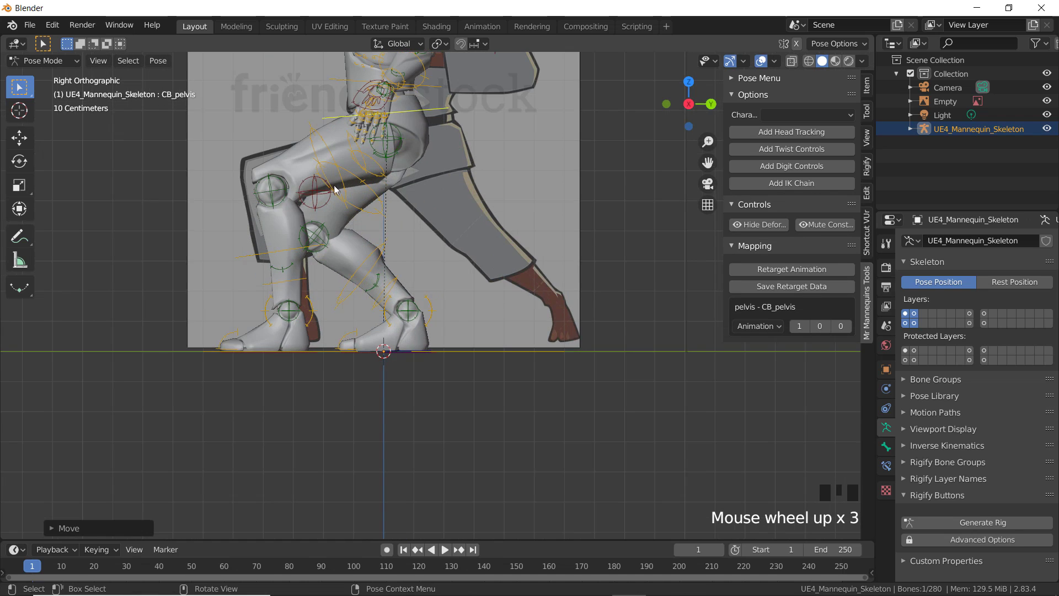
middle_click_drag(305, 345, 310, 389)
Try raising the left thigh with FK back on, then undo the thigh edit
left_click(307, 393)
key("KP_3")
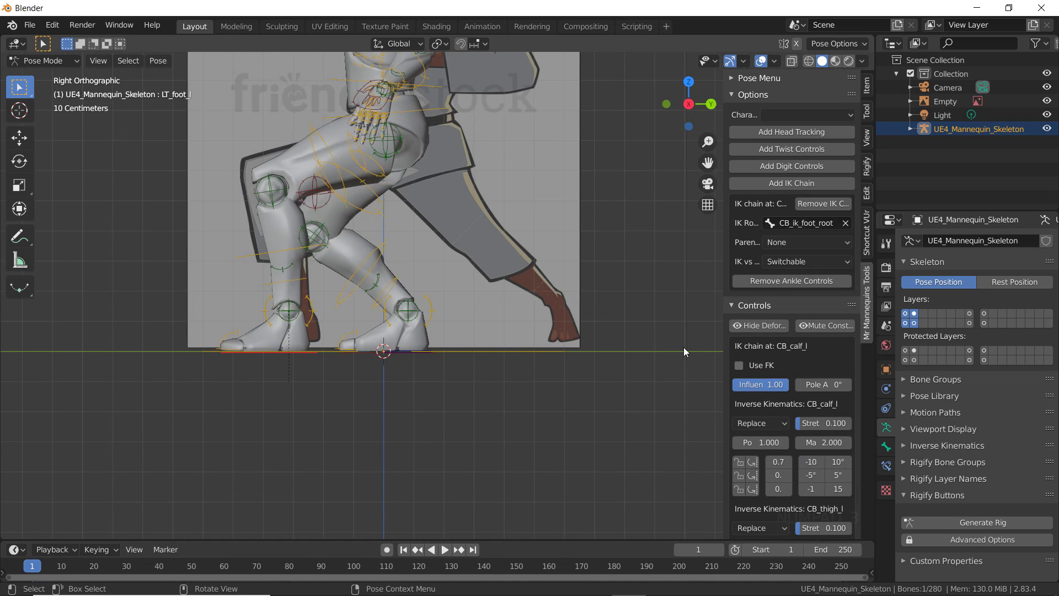
left_click(738, 366)
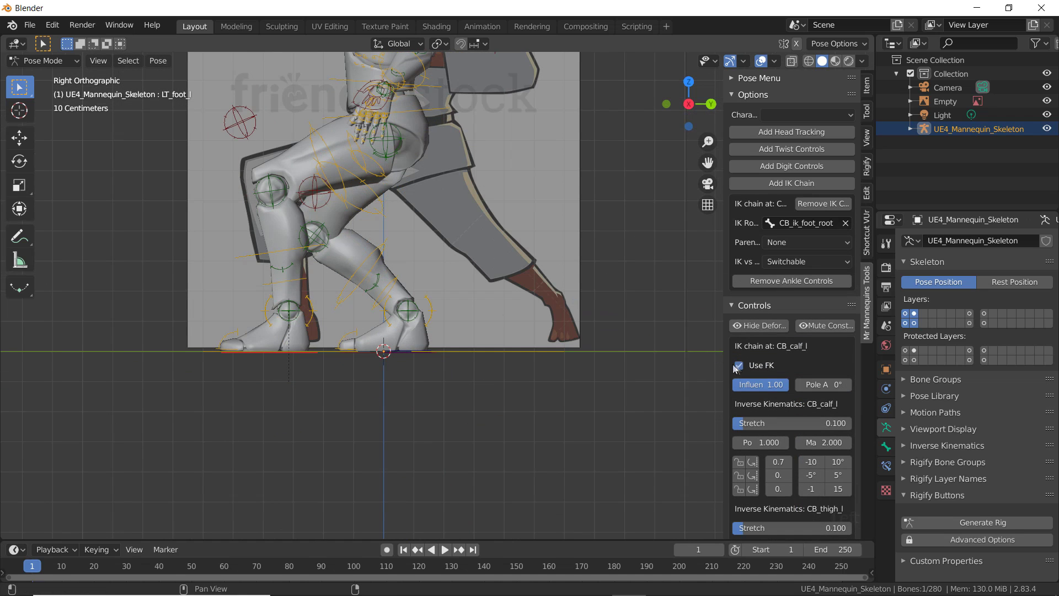
left_click(335, 154)
key("g")
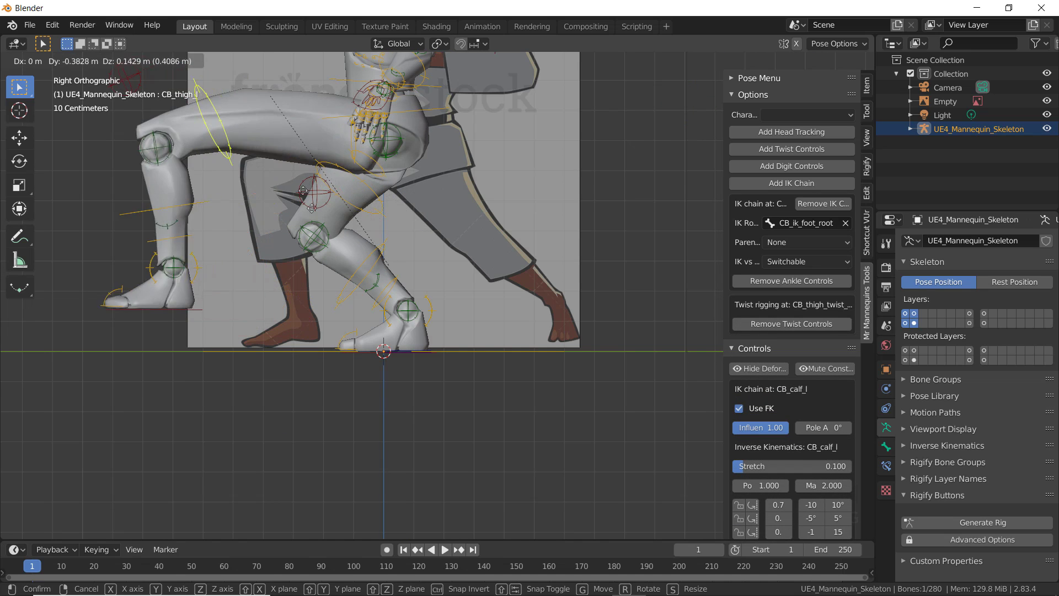
left_click(349, 173)
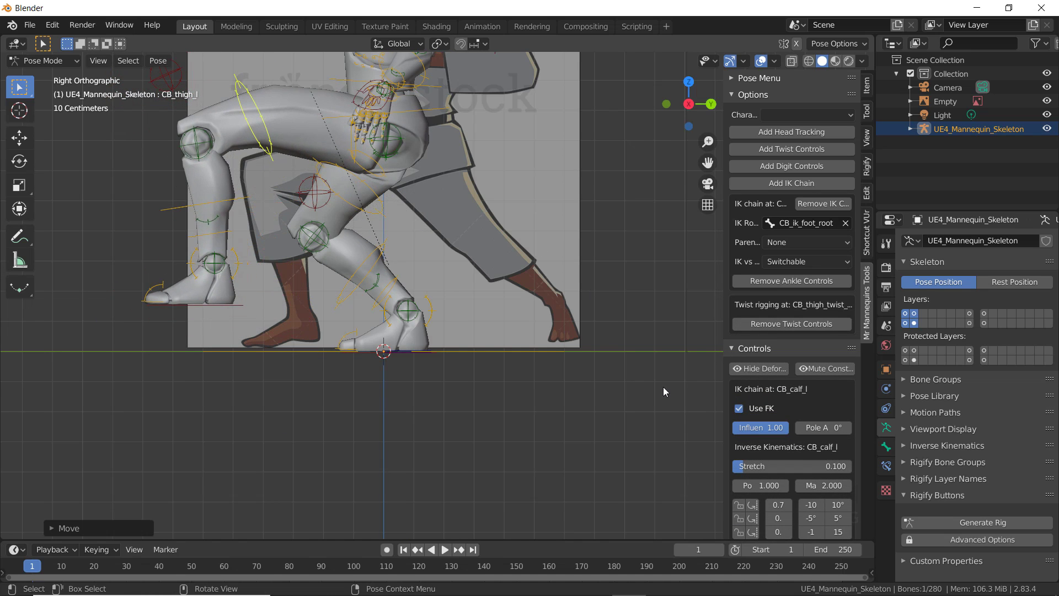
left_click(794, 324)
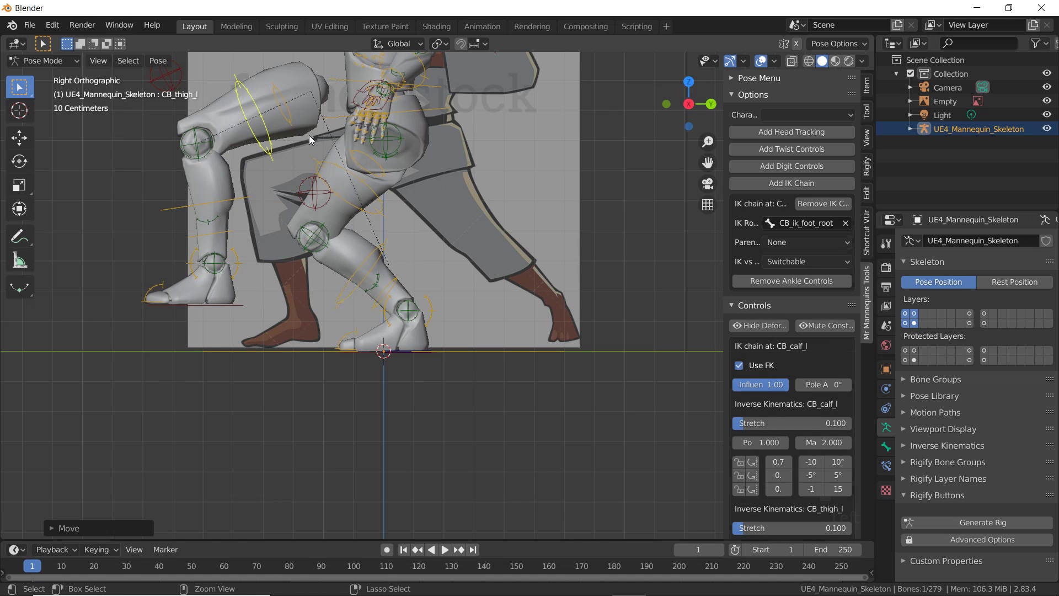
key("ctrl+z")
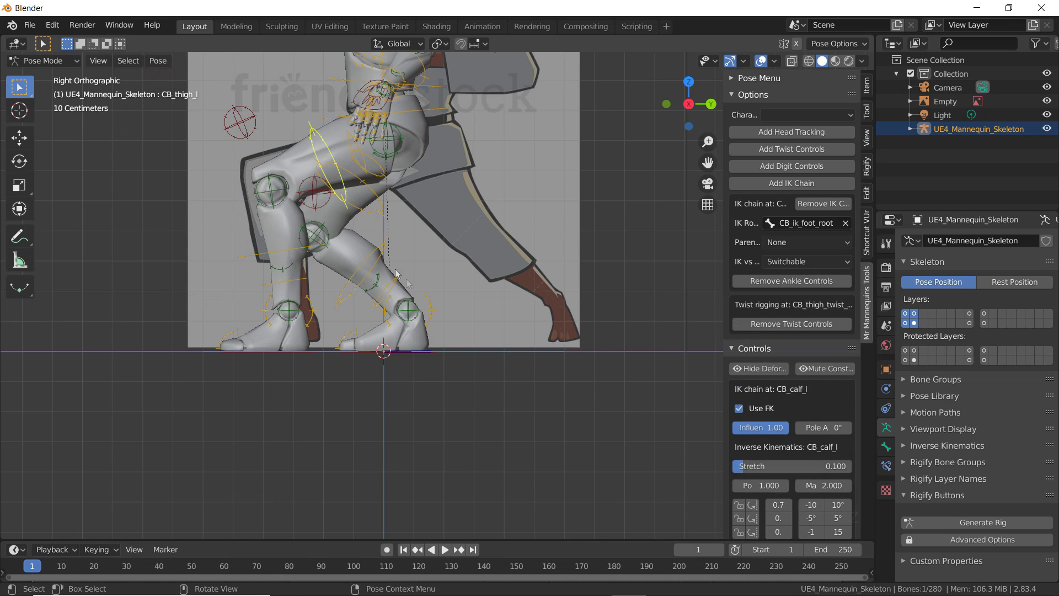
Shift the right foot control forward about 0.5 m to widen the lunge
scroll(395, 269, "up", 2)
middle_click_drag(359, 265, 379, 344)
left_click(379, 345)
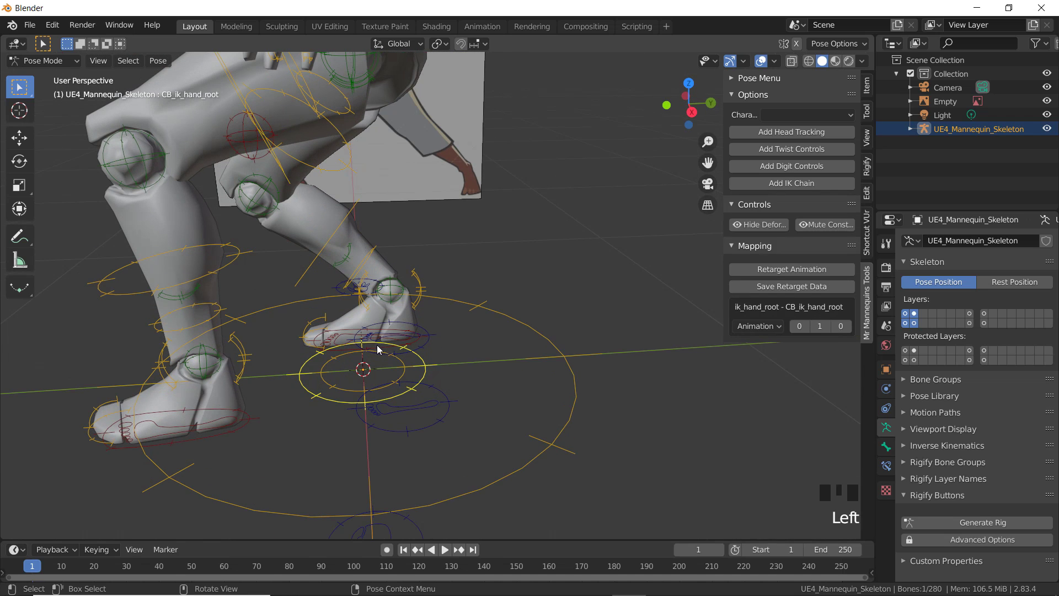
key("KP_3")
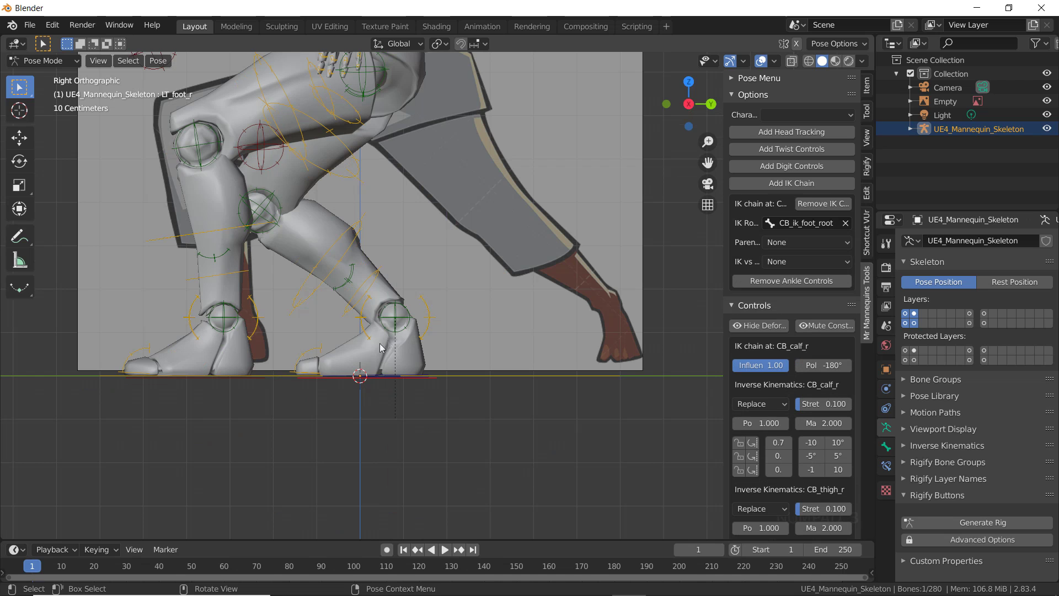
key("g")
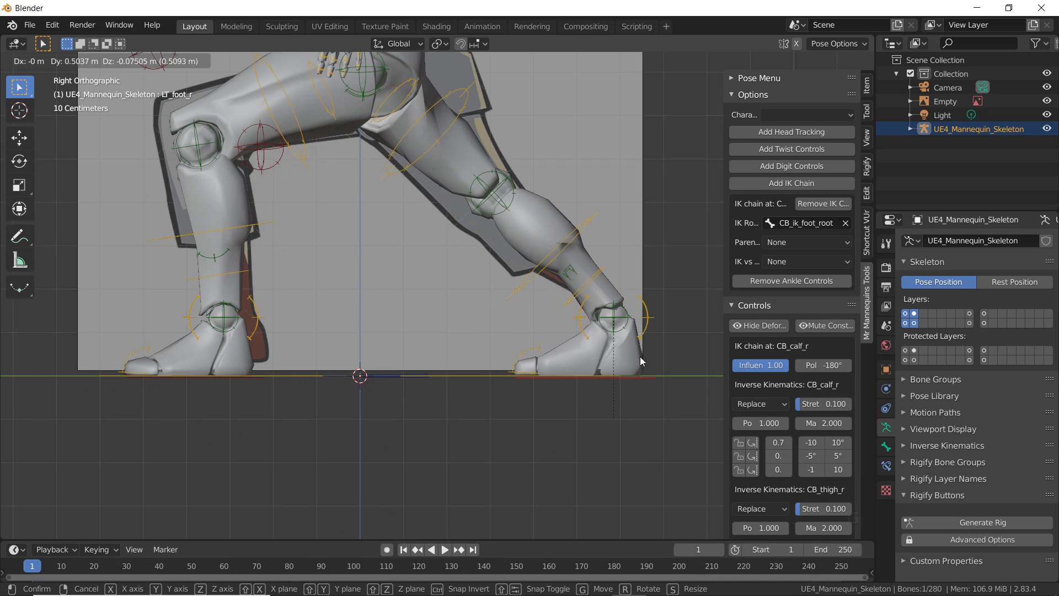
left_click(642, 361)
scroll(464, 297, "down", 5)
scroll(412, 108, "up", 2)
middle_click_drag(413, 108, 319, 183)
Move and rotate the right hand control to extend the right arm
left_click(290, 160)
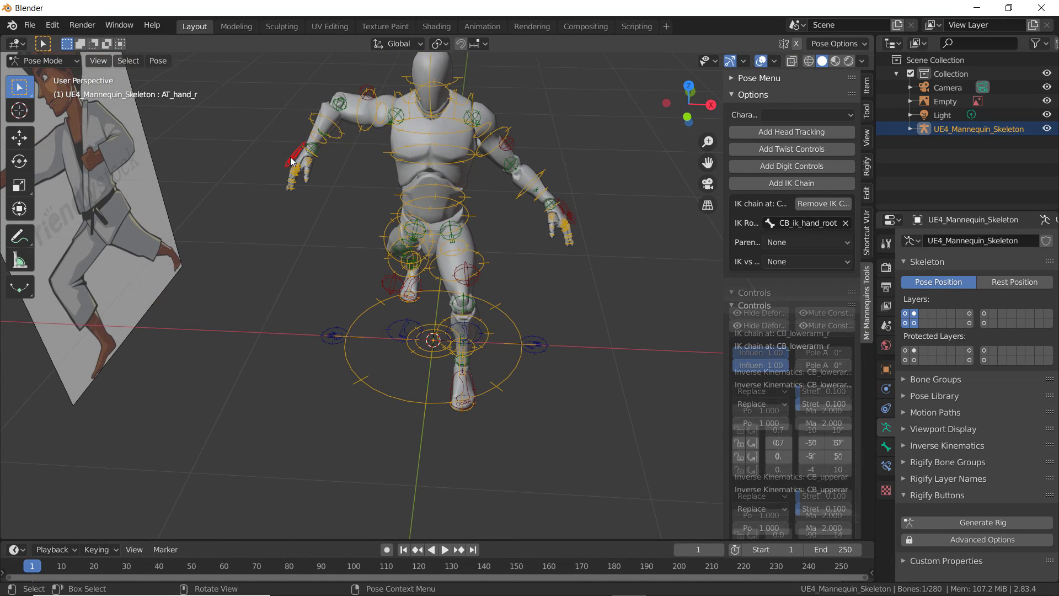
key("KP_3")
key("g")
left_click(273, 194)
key("r")
key("r")
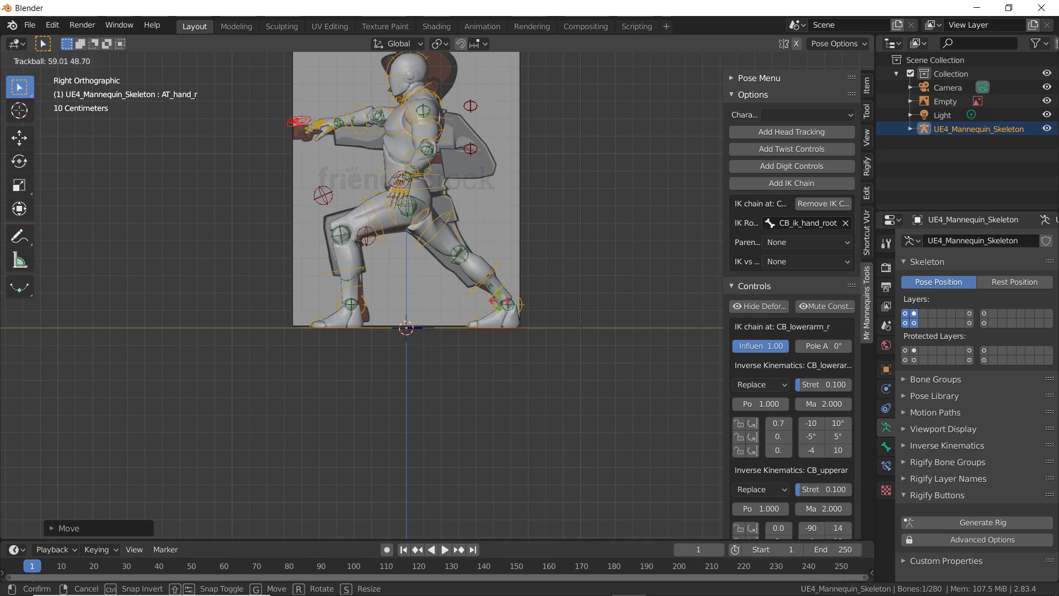
left_click(501, 303)
scroll(409, 187, "up", 2)
middle_click_drag(390, 157, 457, 224)
scroll(454, 218, "down", 3)
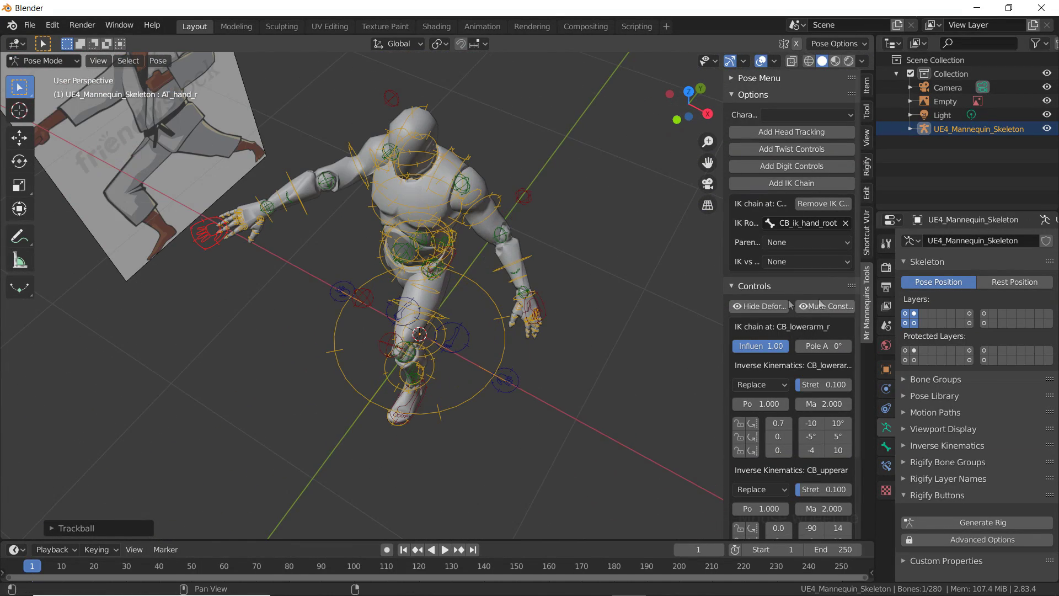
Set the right arm's IK vs FK to Switchable, enable Use FK, and rotate the upper arm down
left_click(808, 260)
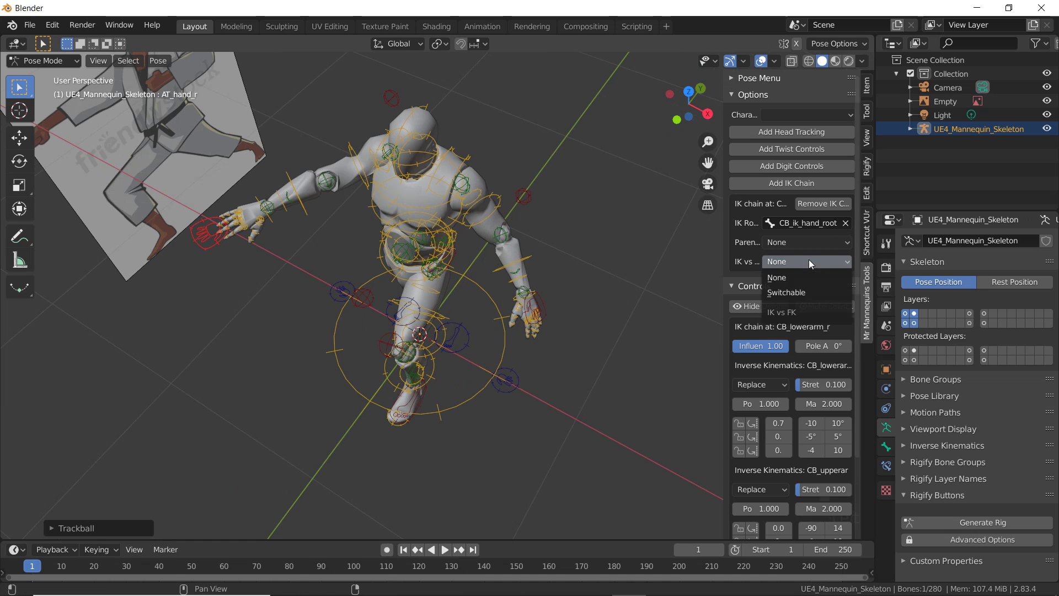
left_click(812, 290)
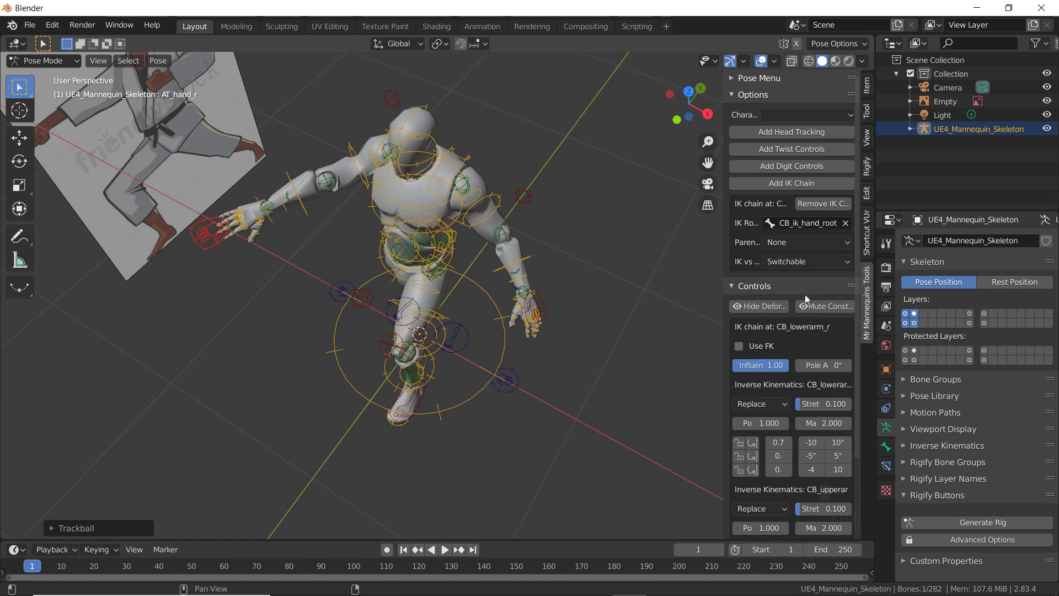
left_click(740, 349)
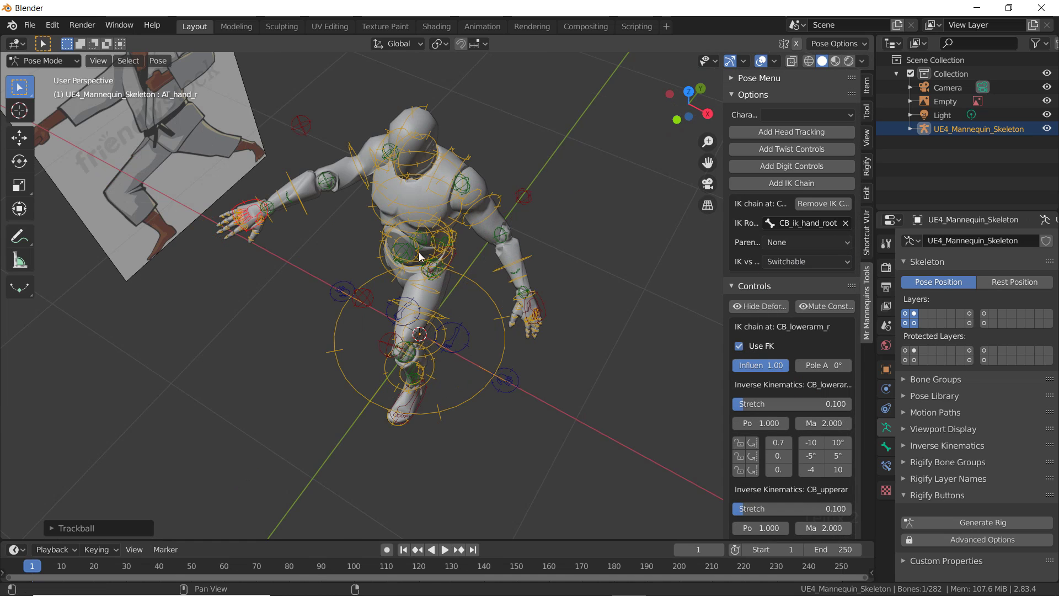
left_click(363, 175)
key("r")
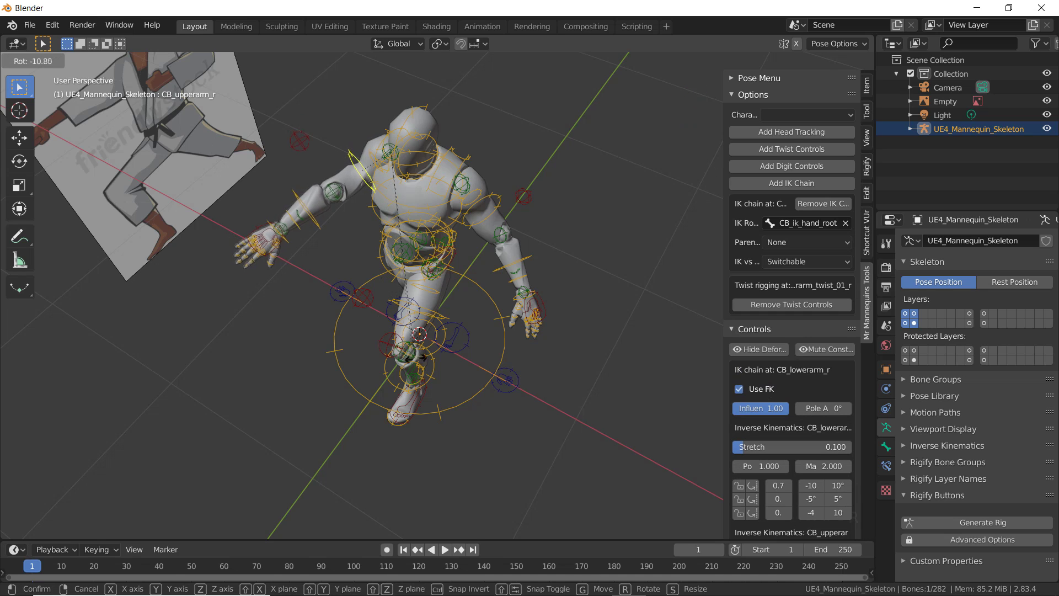
left_click(460, 362)
key("KP_3")
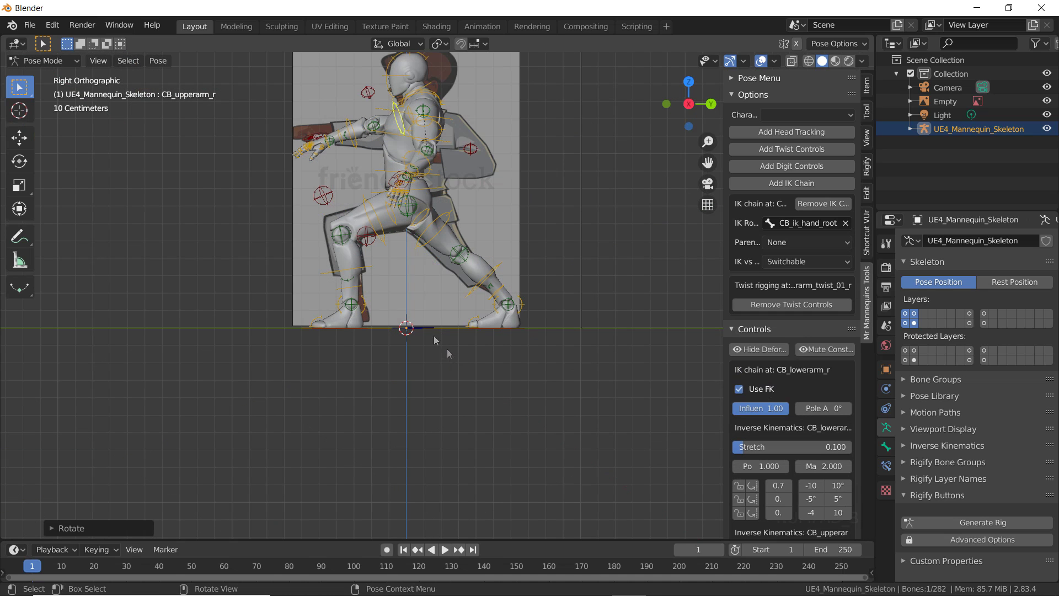
key("r")
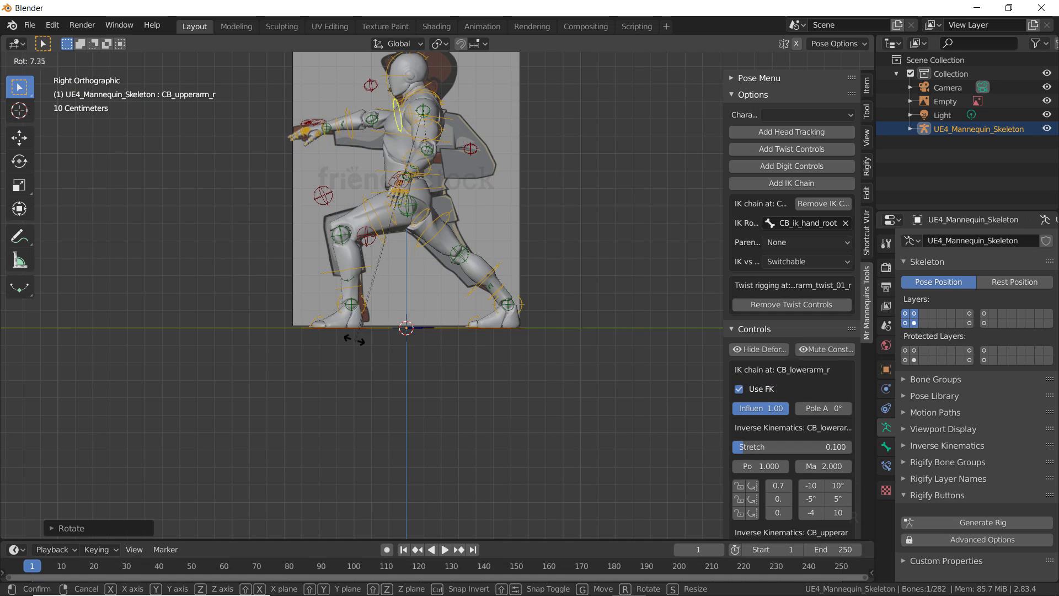
left_click(355, 343)
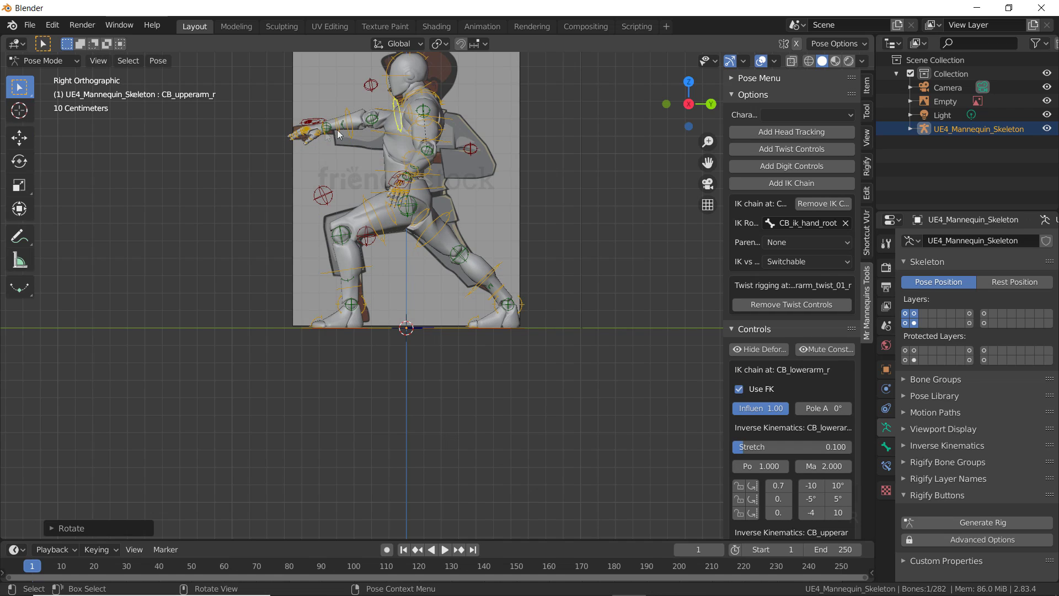
Return the right arm to IK and raise the right hand control
left_click(312, 123)
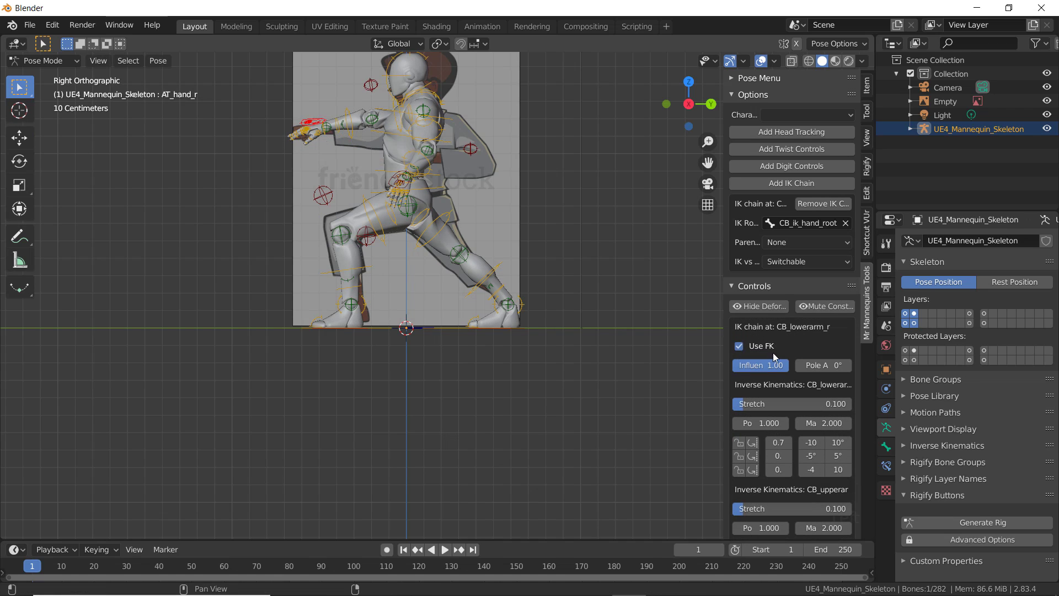
left_click(740, 346)
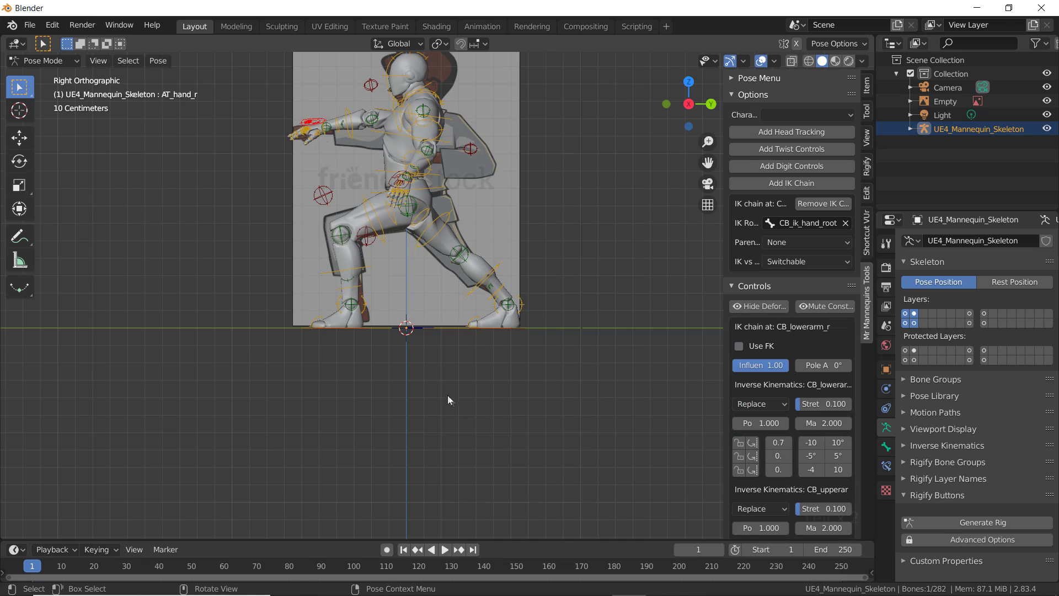
key("g")
left_click(435, 379)
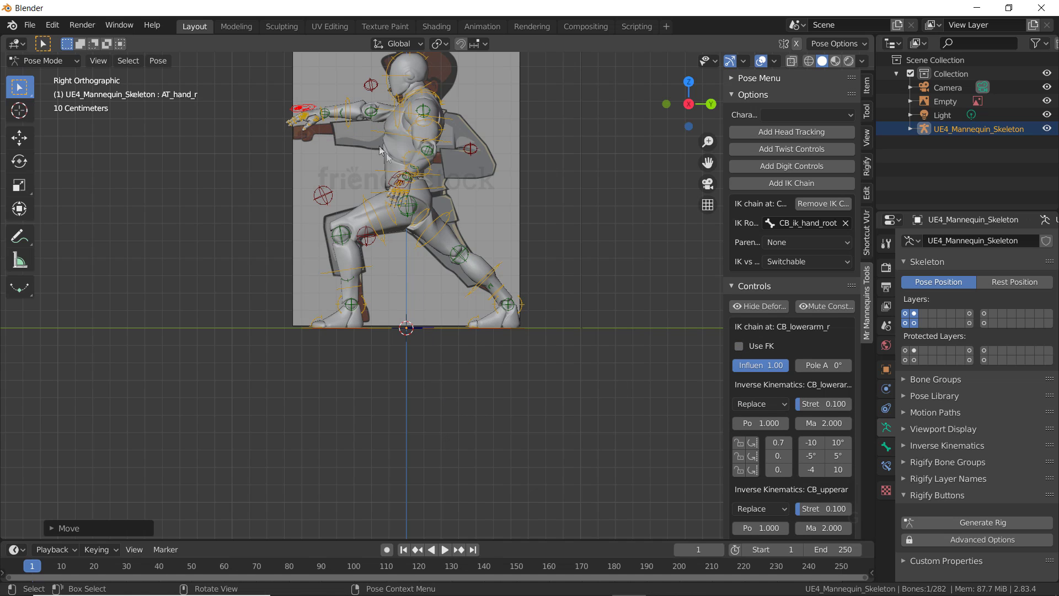
In FK, rotate the right upper arm to match the reference's punching arm
left_click(739, 347)
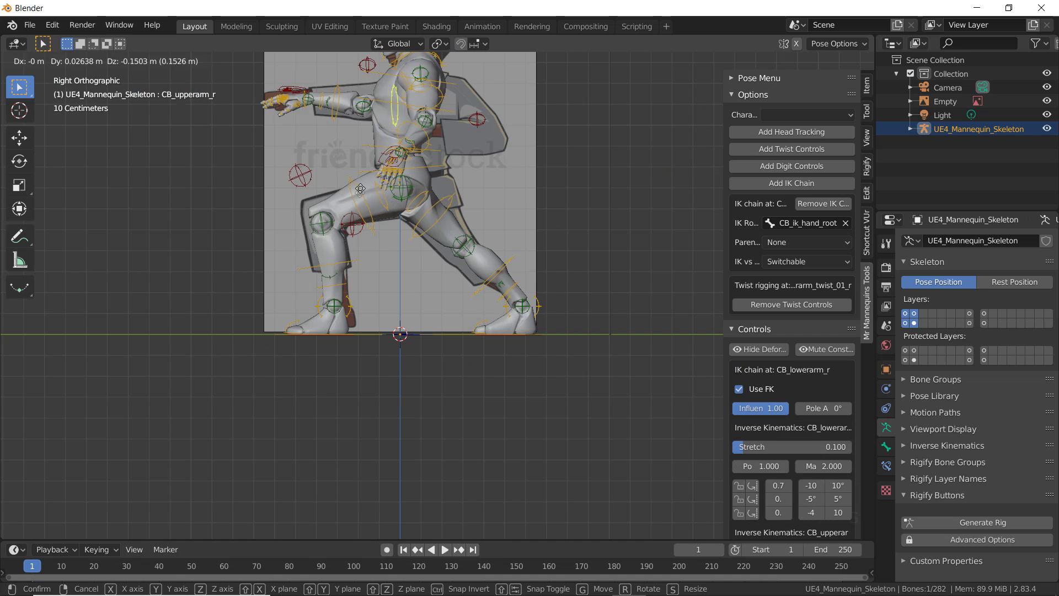
left_click(356, 174)
key("ctrl+z")
key("r")
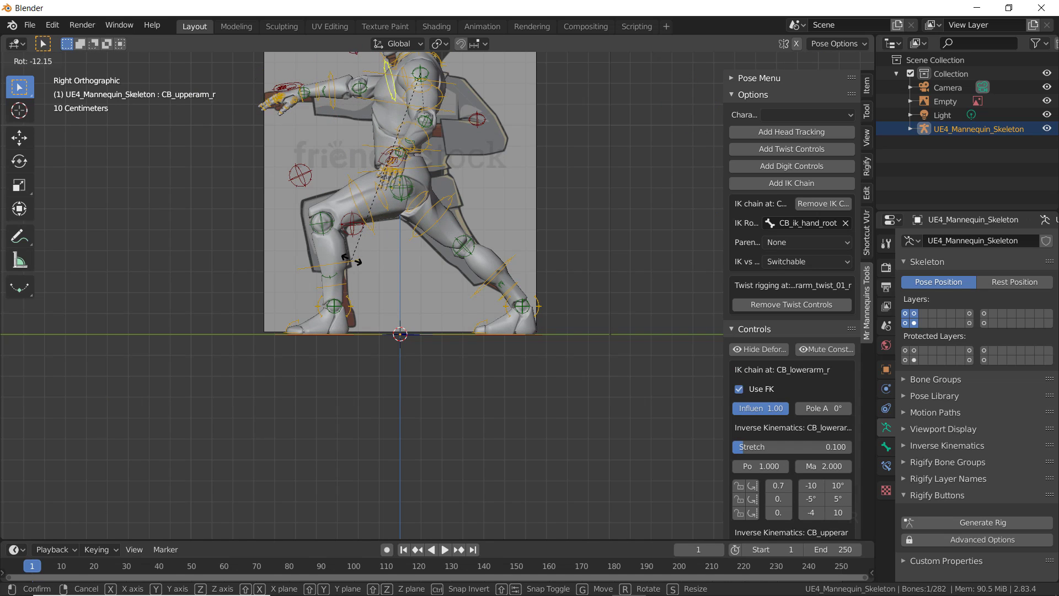
left_click(351, 261)
scroll(270, 166, "down", 3)
middle_click_drag(272, 156, 385, 219)
scroll(242, 211, "up", 5)
middle_click_drag(188, 158, 237, 228)
scroll(237, 228, "up", 2)
Curl the right index finger's base and middle joints inward
left_click(220, 222)
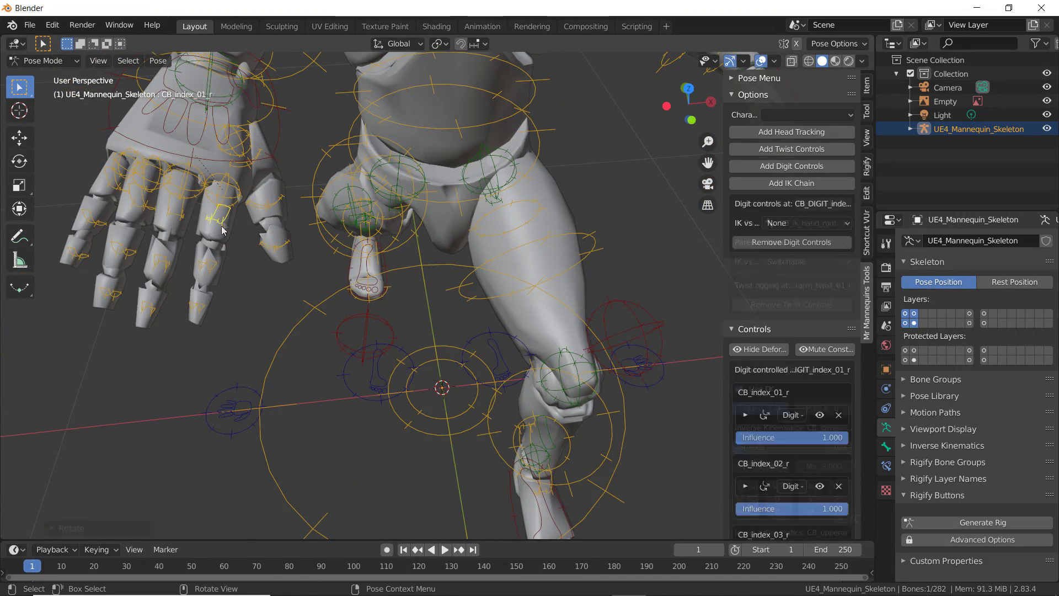
middle_click_drag(216, 227, 238, 226)
mouse_move(353, 228)
middle_mouse_down()
mouse_move(336, 218)
mouse_move(348, 229)
mouse_move(338, 229)
middle_mouse_up()
key("r")
key("z")
left_click(321, 259)
key("r")
left_click(196, 256)
left_click(194, 253)
key("r")
key("x")
left_click(94, 270)
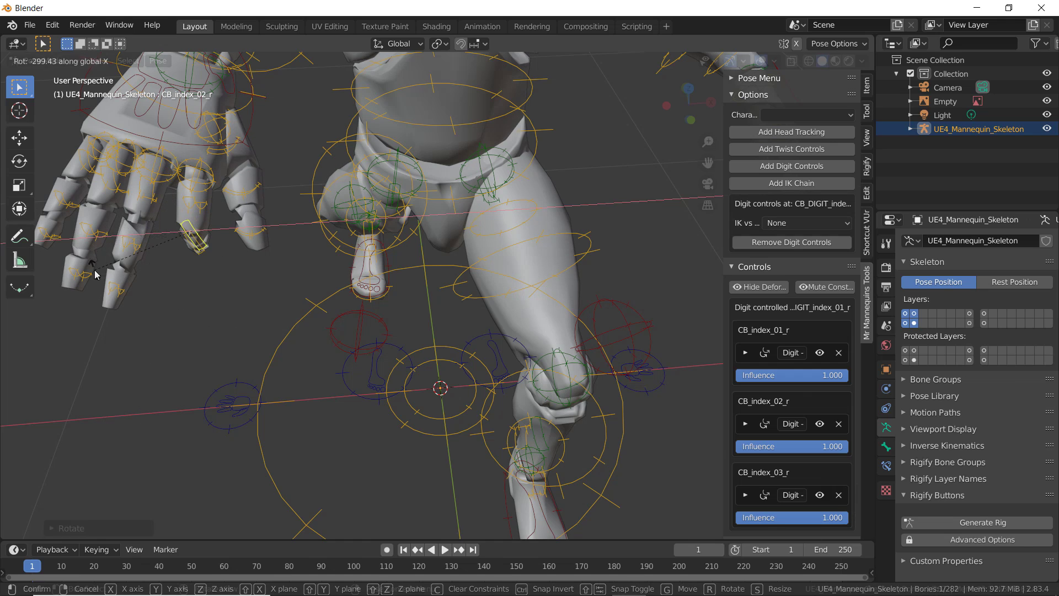
Curl the right middle and ring finger joints along the X axis
left_click(130, 246)
key("r")
key("x")
left_click(119, 312)
left_click(155, 244)
key("r")
key("x")
left_click(62, 226)
left_click(97, 217)
key("r")
key("x")
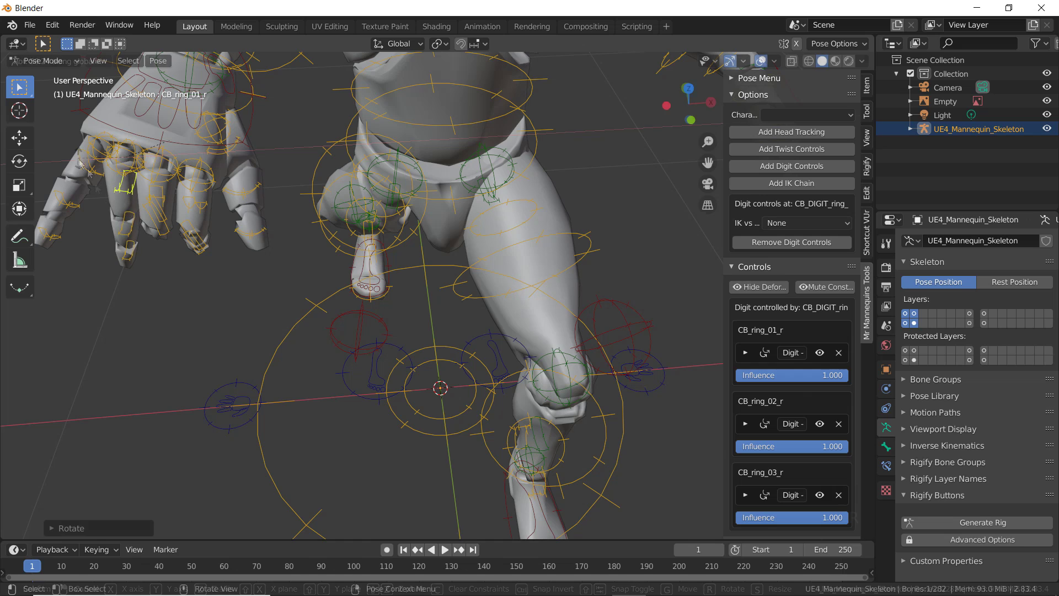
left_click(143, 242)
Curl the pinky deeply on X and trackball-rotate the thumb inward to close the fist
left_click(70, 203)
key("r")
key("x")
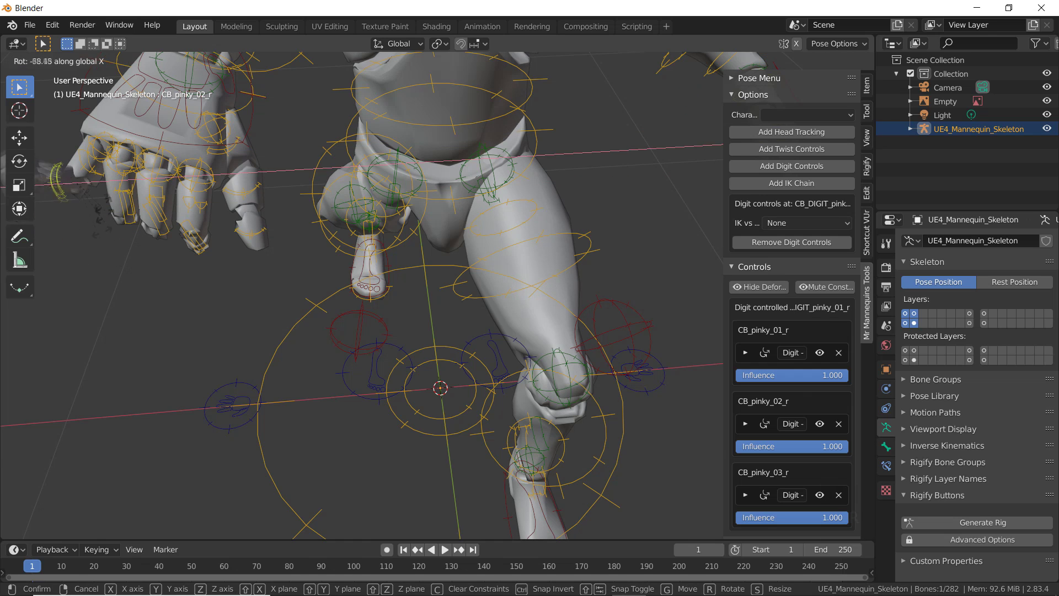
left_click(213, 183)
key("r")
key("x")
left_click(91, 194)
left_click(258, 191)
key("r")
key("r")
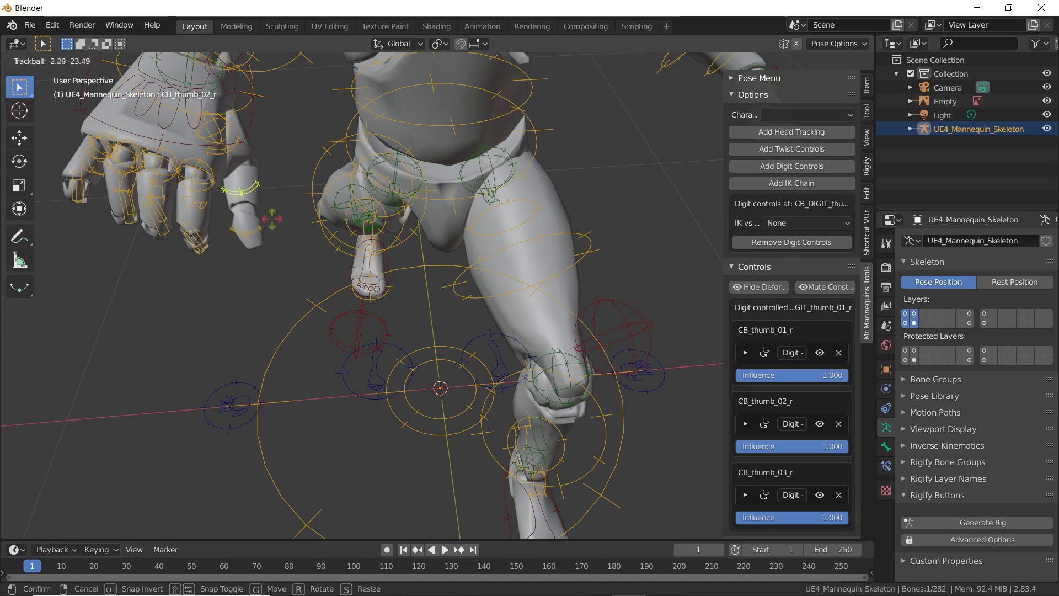
left_click(309, 207)
middle_click_drag(287, 208, 271, 188)
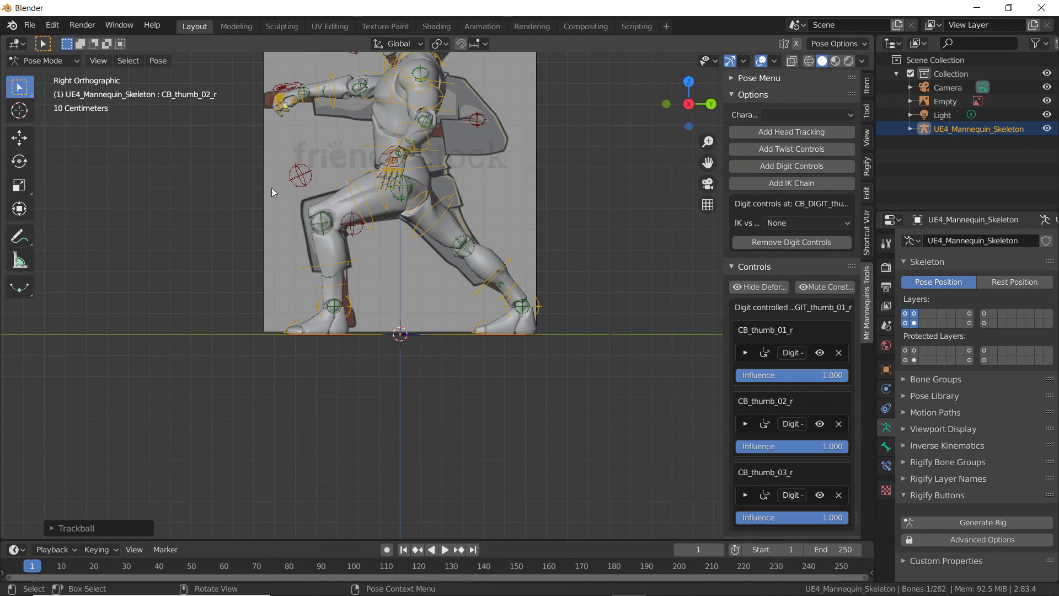
Select the left hand IK control and move it back toward the waist
left_click(388, 163)
scroll(452, 174, "down", 1)
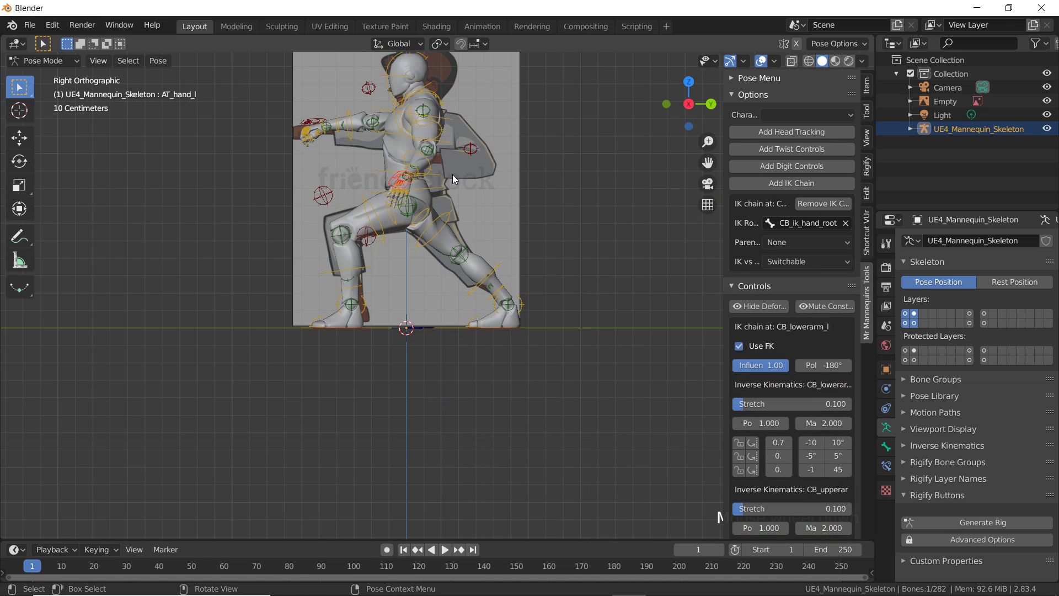
key("g")
left_click(405, 169)
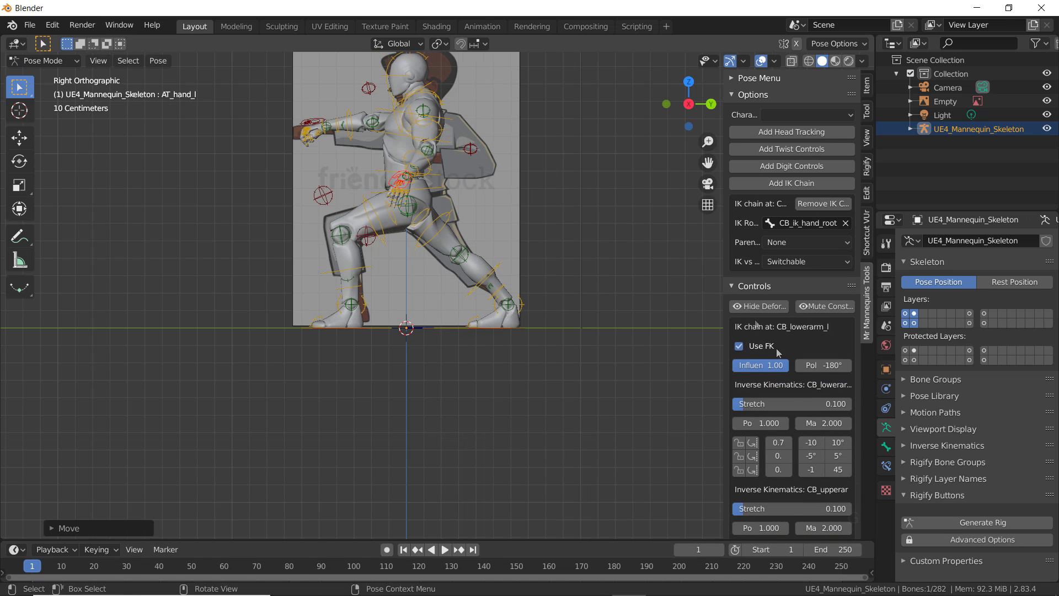
left_click(739, 346)
key("g")
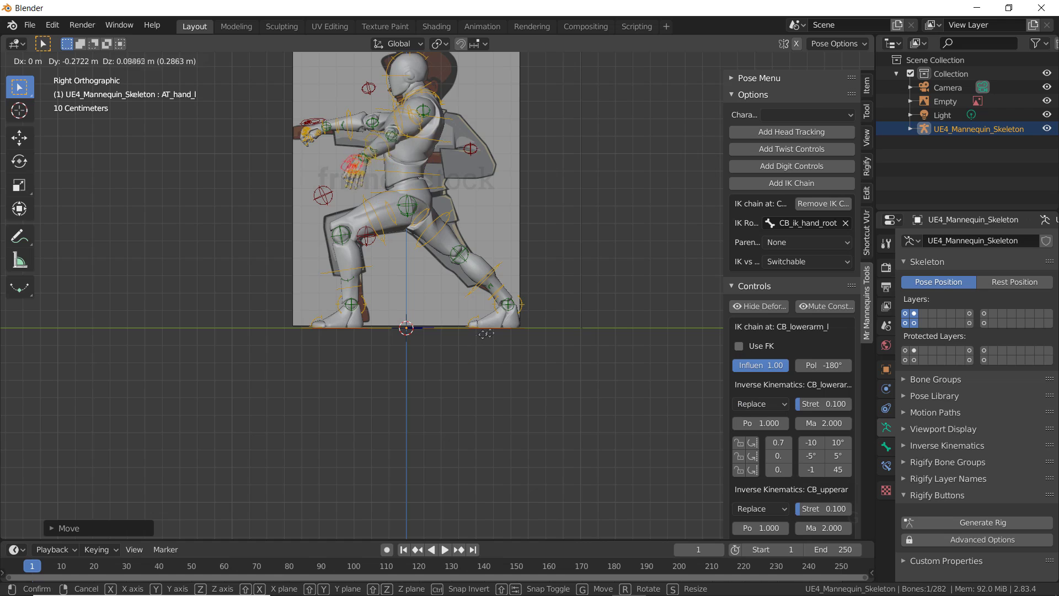
left_click(533, 368)
Rotate and nudge the left hand control to match the reference's hand angle
key("r")
key("r")
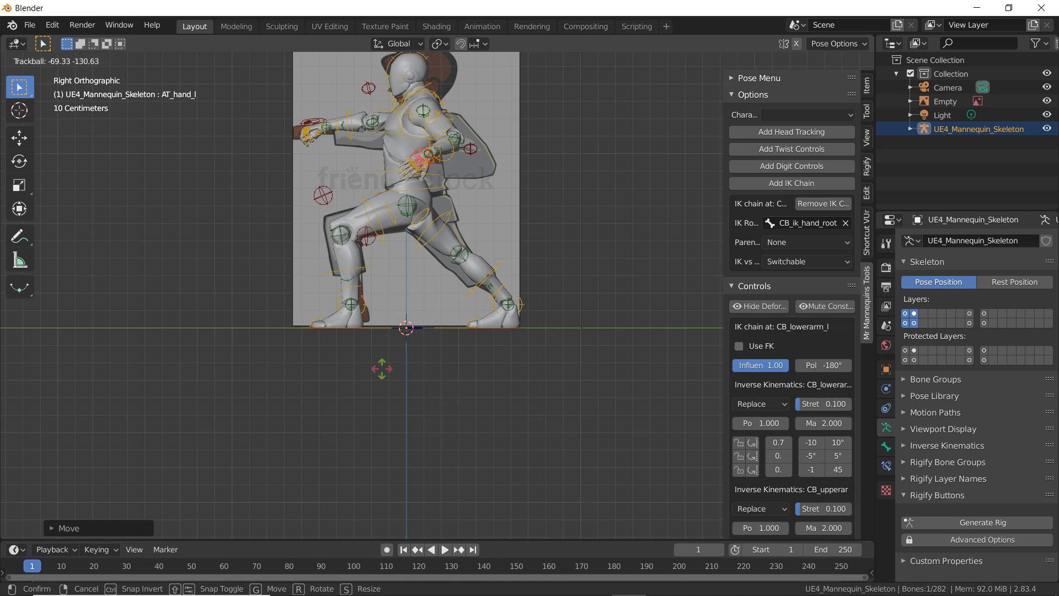
left_click(478, 430)
key("r")
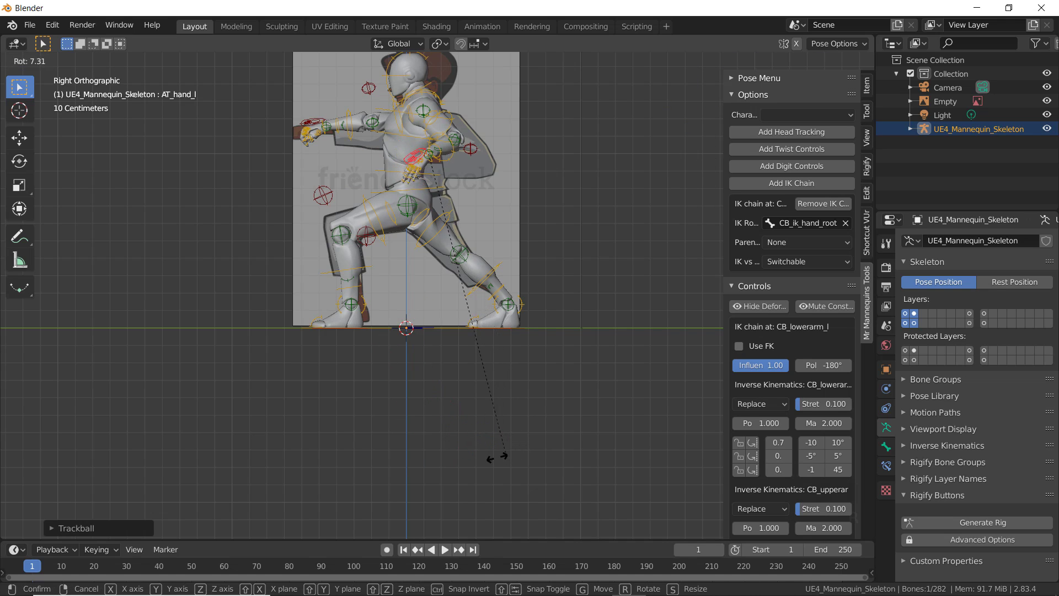
left_click(347, 390)
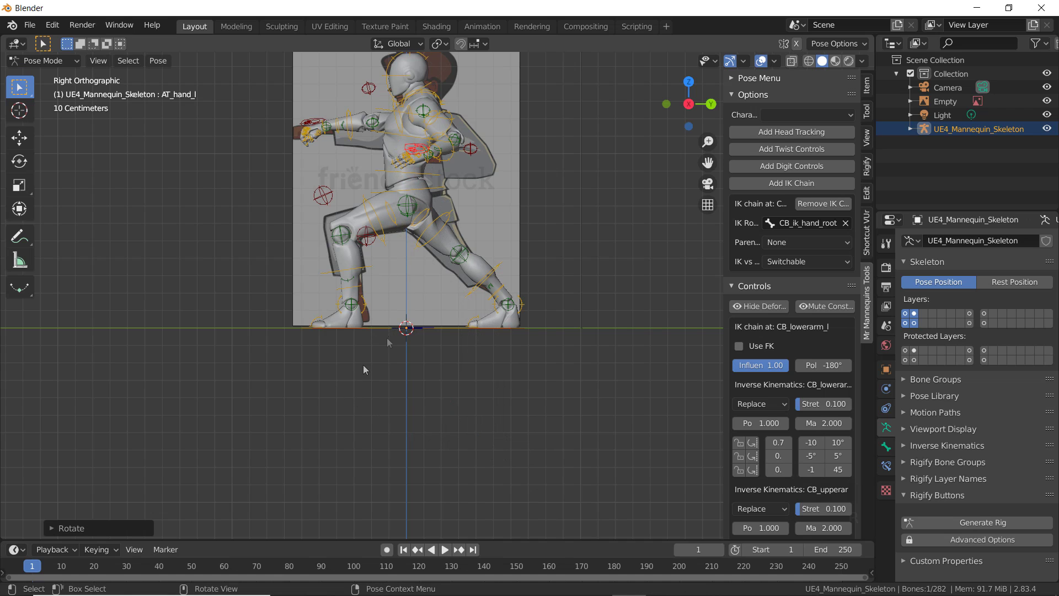
key("g")
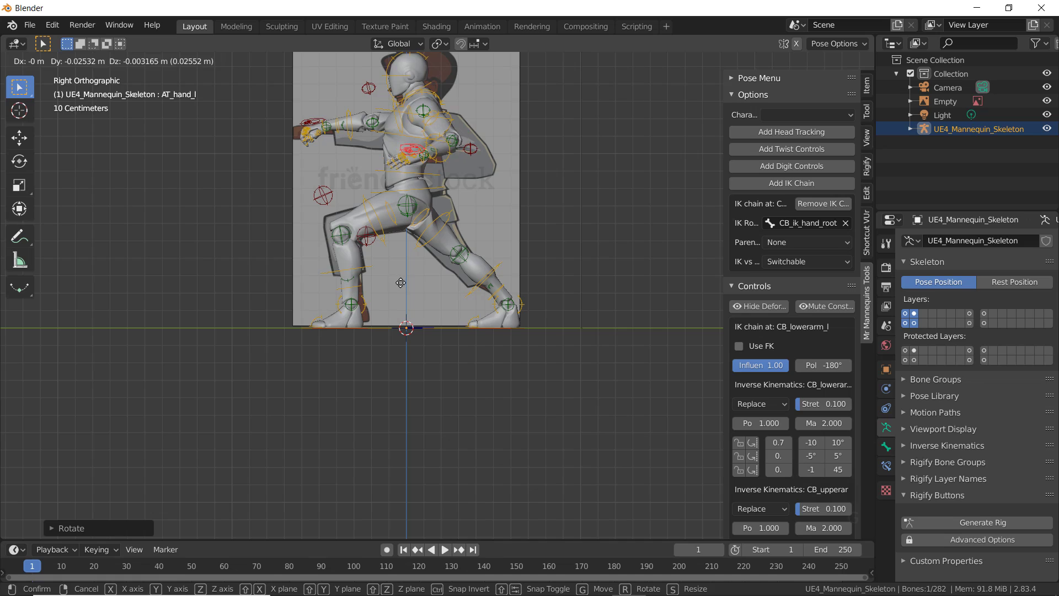
left_click(401, 282)
middle_click_drag(419, 254, 481, 320)
key("r")
left_click(490, 428)
Switch the left arm to FK and rotate the left forearm bone
left_click(739, 346)
left_click(462, 276)
key("r")
left_click(500, 369)
Curl the left pinky base, pinky middle and ring finger joints around Z
key("KP_3")
scroll(496, 367, "down", 1)
middle_click_drag(475, 221, 502, 281)
scroll(552, 271, "up", 4)
left_click(528, 239)
scroll(527, 240, "up", 3)
scroll(502, 282, "down", 2)
key("r")
key("z")
left_click(346, 338)
left_click(428, 293)
key("r")
key("z")
left_click(411, 309)
left_click(402, 295)
key("r")
key("z")
left_click(417, 301)
Curl the left middle finger, index finger and thumb joints to close the fist
middle_click_drag(424, 297, 493, 283)
left_click(466, 275)
key("r")
key("z")
left_click(360, 267)
left_click(434, 246)
key("r")
key("z")
left_click(319, 180)
left_click(437, 165)
key("r")
left_click(414, 237)
scroll(411, 238, "down", 6)
middle_click_drag(411, 238, 458, 198)
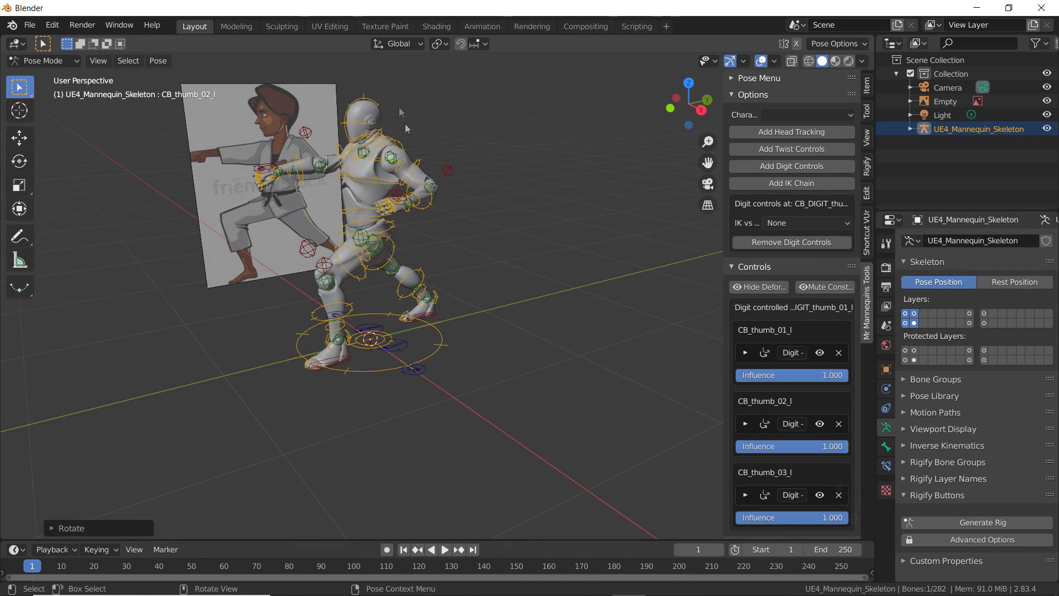
Switch from Pose Mode to Object Mode and hide the rig controls
left_click(448, 172)
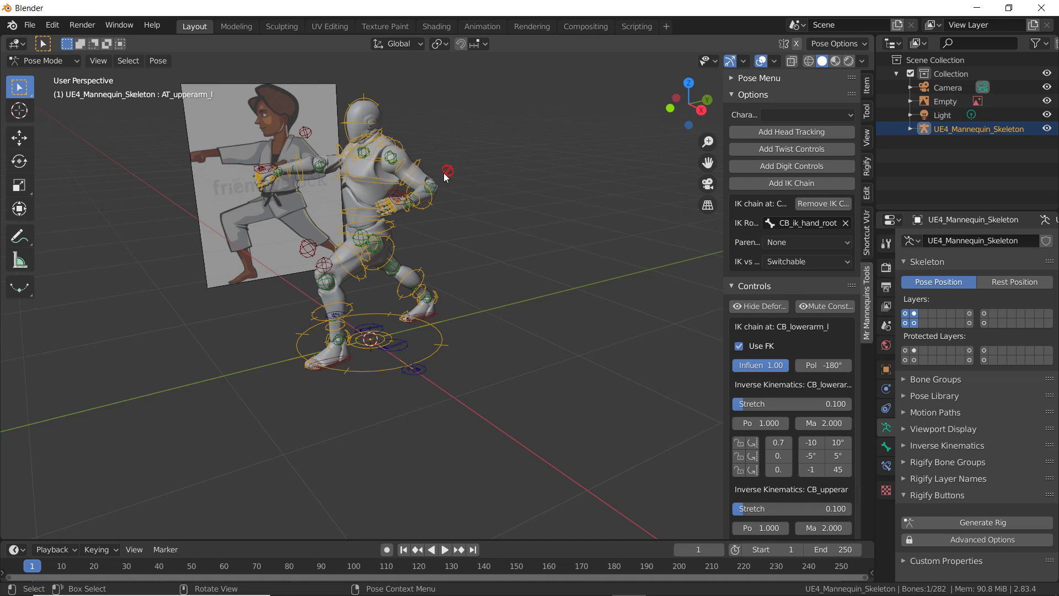
left_click(77, 61)
left_click(39, 76)
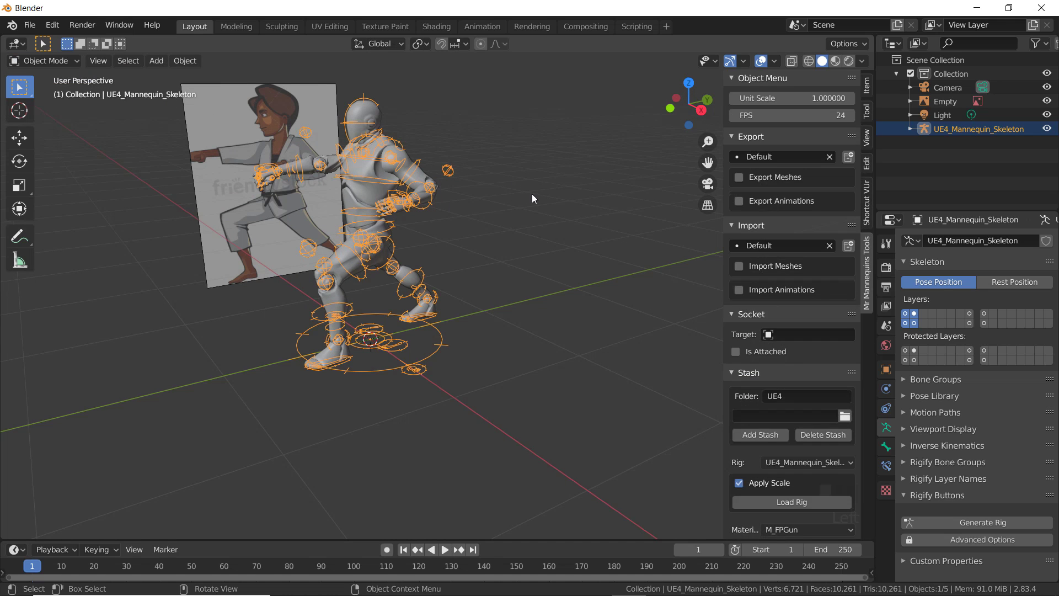
key("h")
Hide the karate reference image in the Outliner while keeping the rig visible
middle_click_drag(532, 193, 220, 130)
scroll(197, 121, "up", 3)
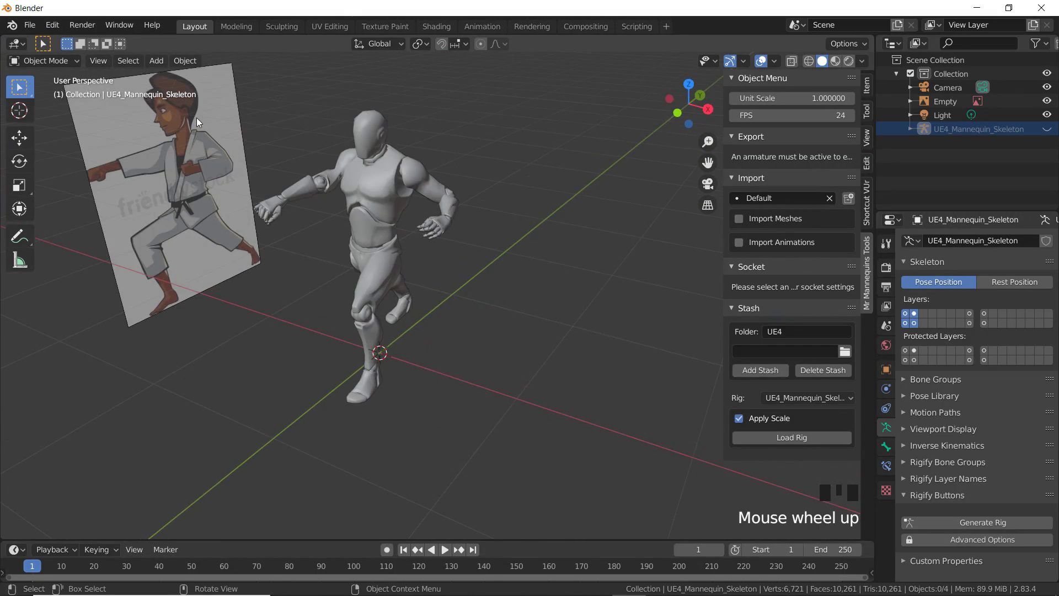
left_click(196, 120)
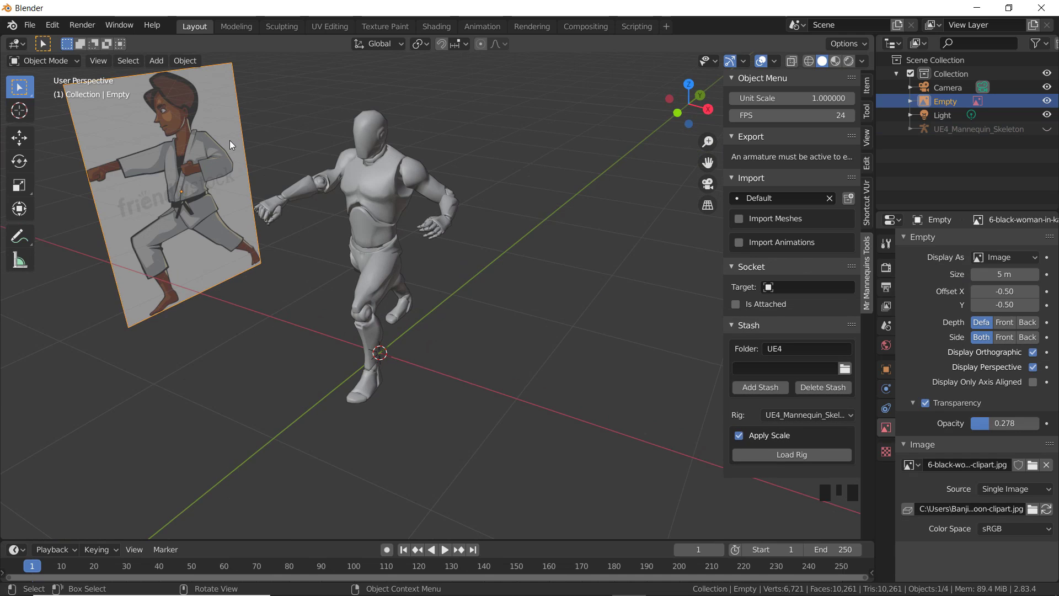
left_click(1046, 129)
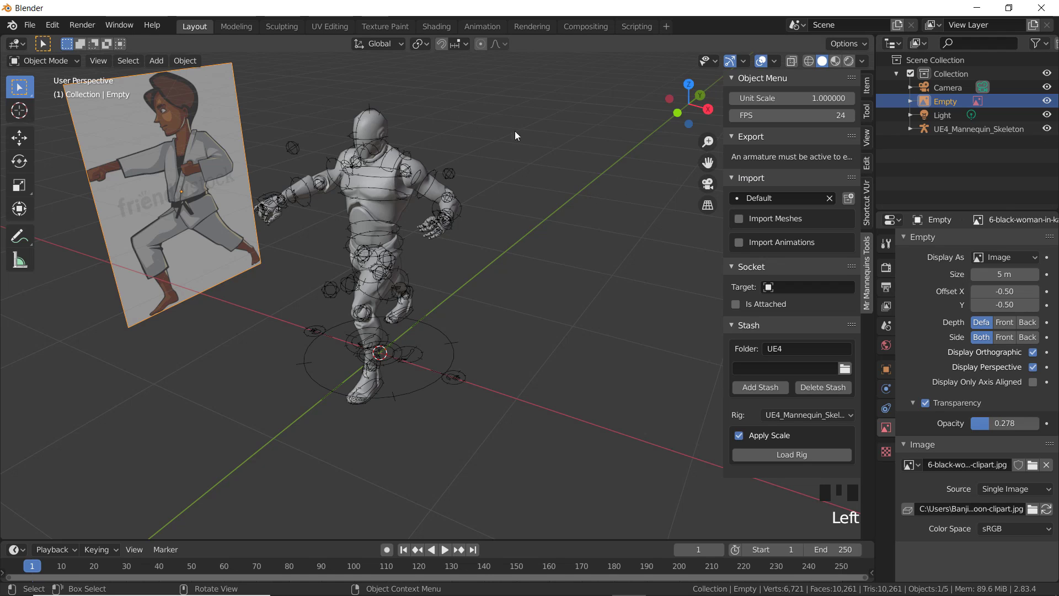
left_click(1046, 101)
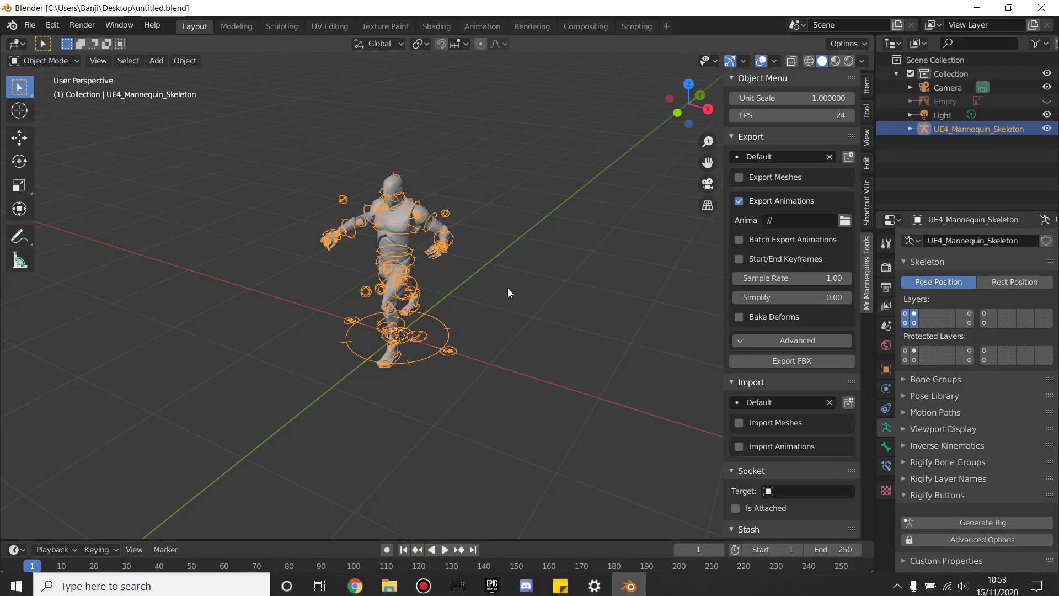
left_click(509, 293)
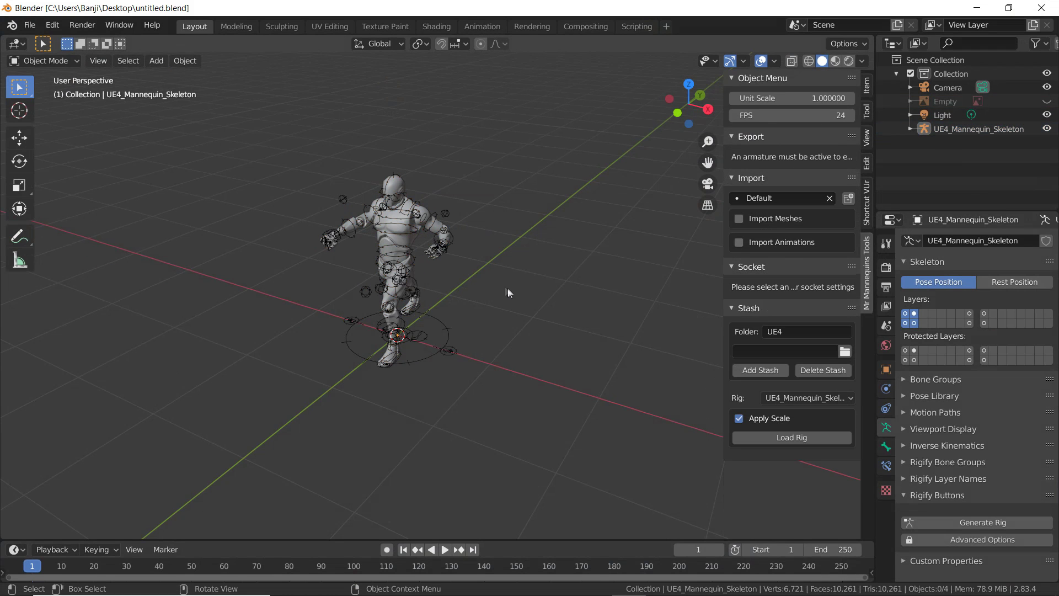
In the Animation workspace, create a new action for the armature in the Action Editor
left_click(445, 212)
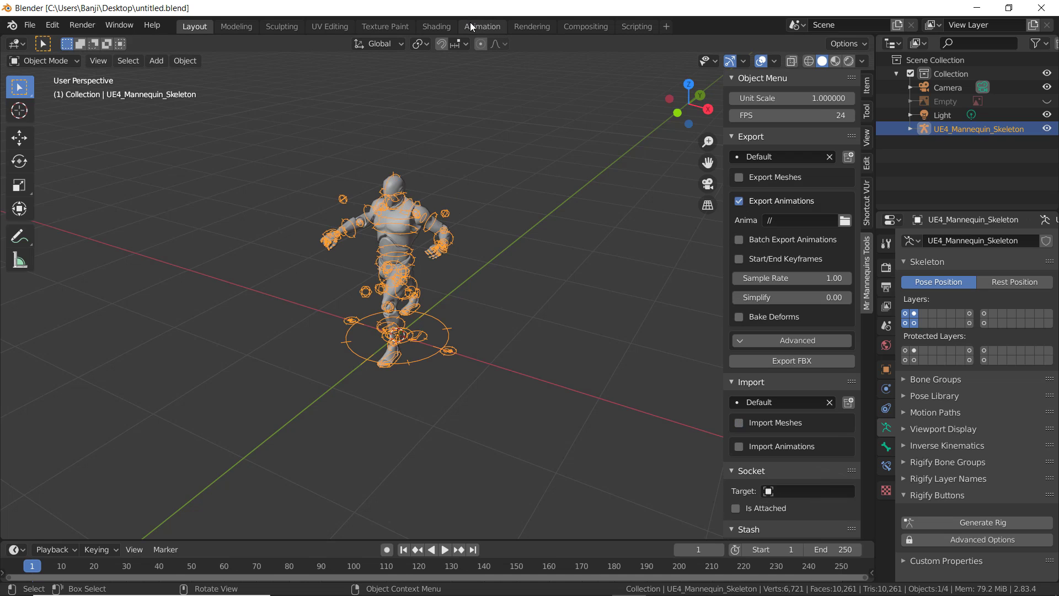
left_click(497, 27)
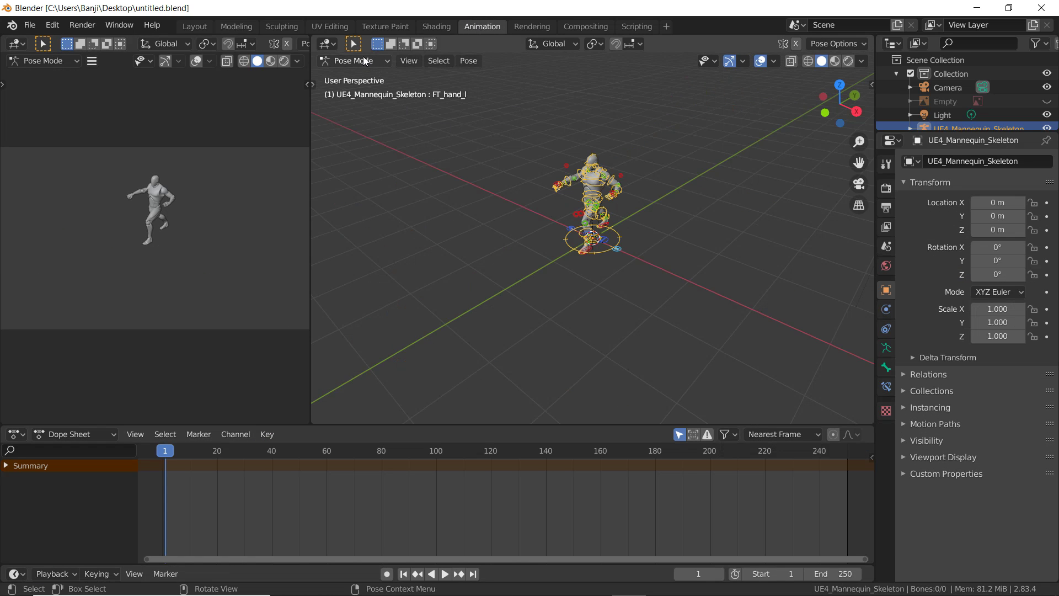
left_click(363, 57)
left_click(378, 107)
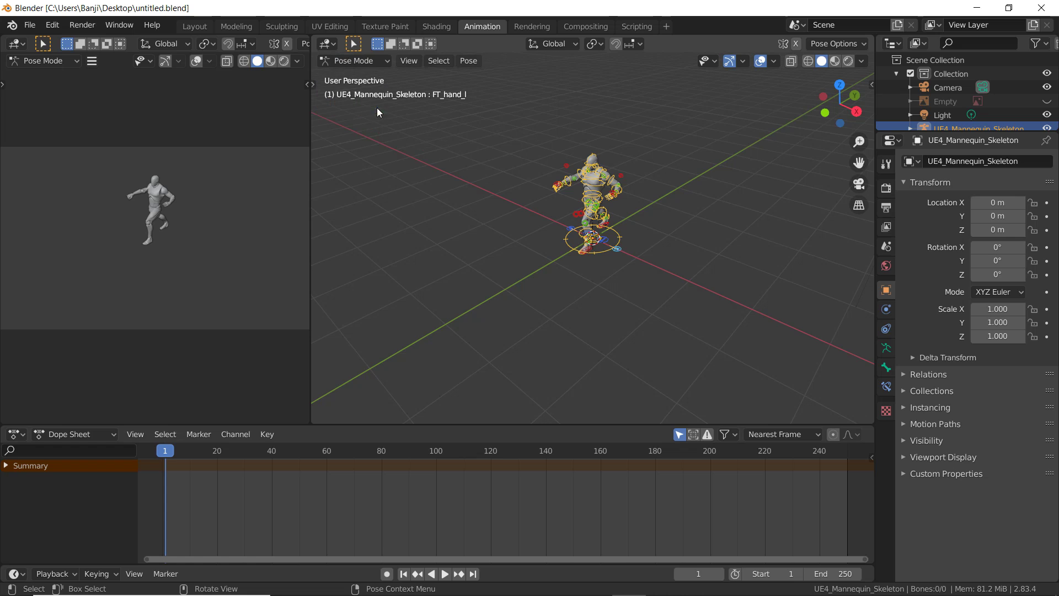
left_click(91, 434)
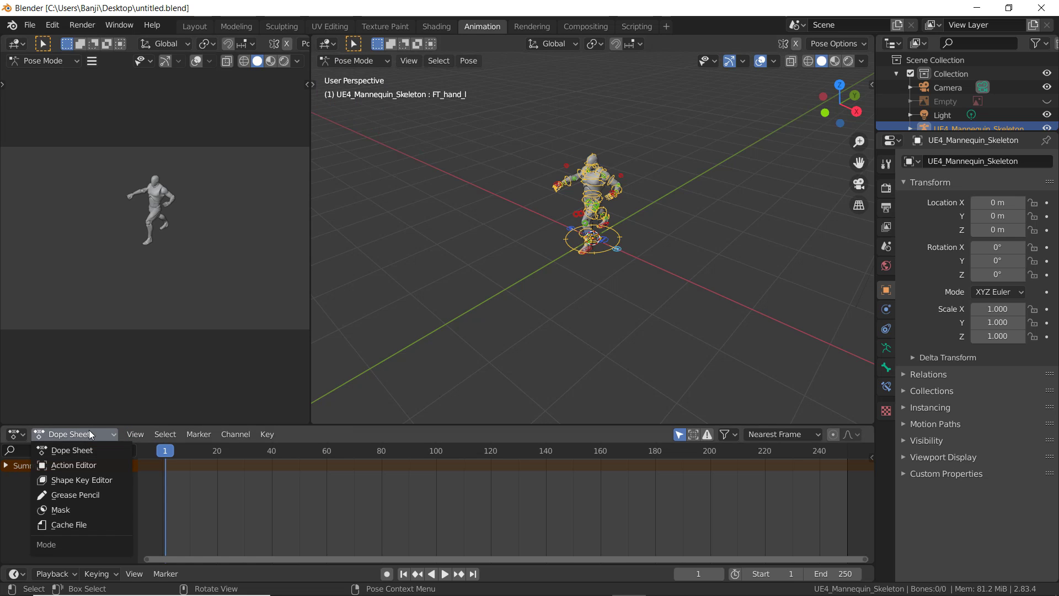
left_click(93, 471)
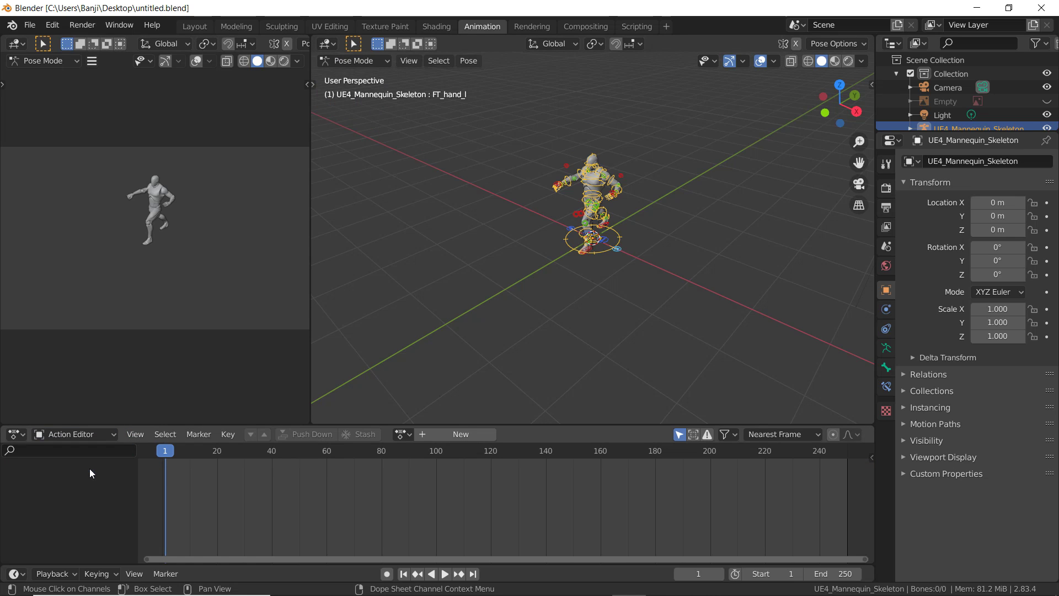
left_click(472, 435)
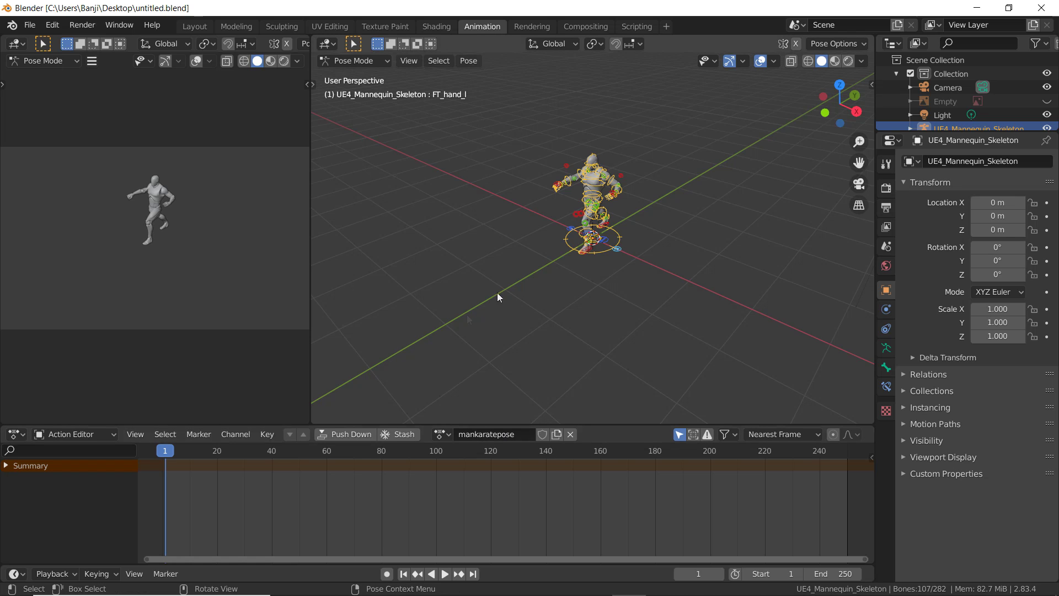
Key location, rotation and scale on all bones at frames 1 and 11
scroll(651, 185, "up", 1)
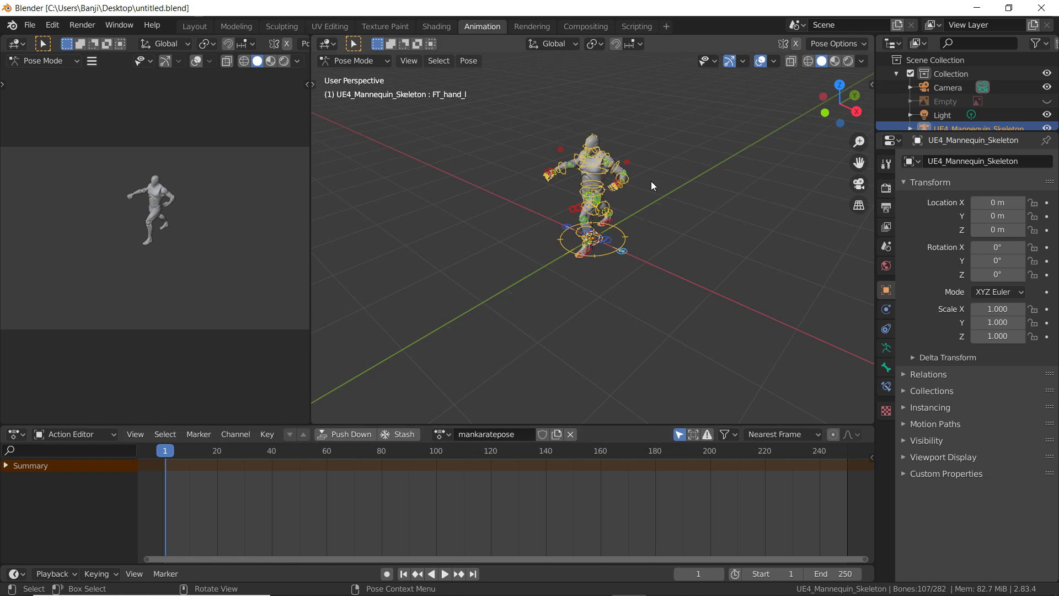
left_click(624, 164)
left_click(627, 163)
key("a")
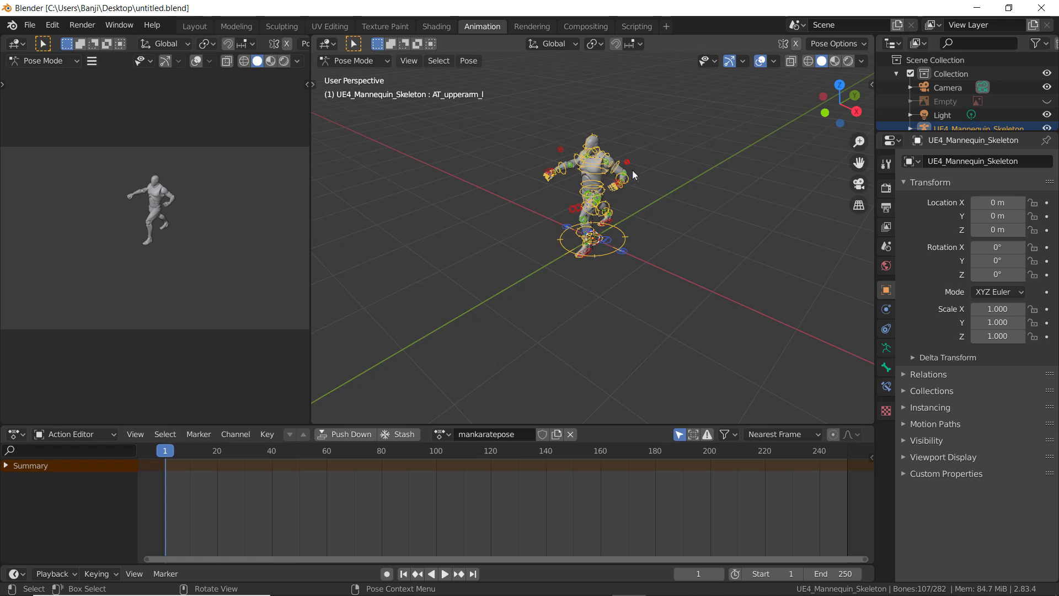
key("i")
left_click(671, 215)
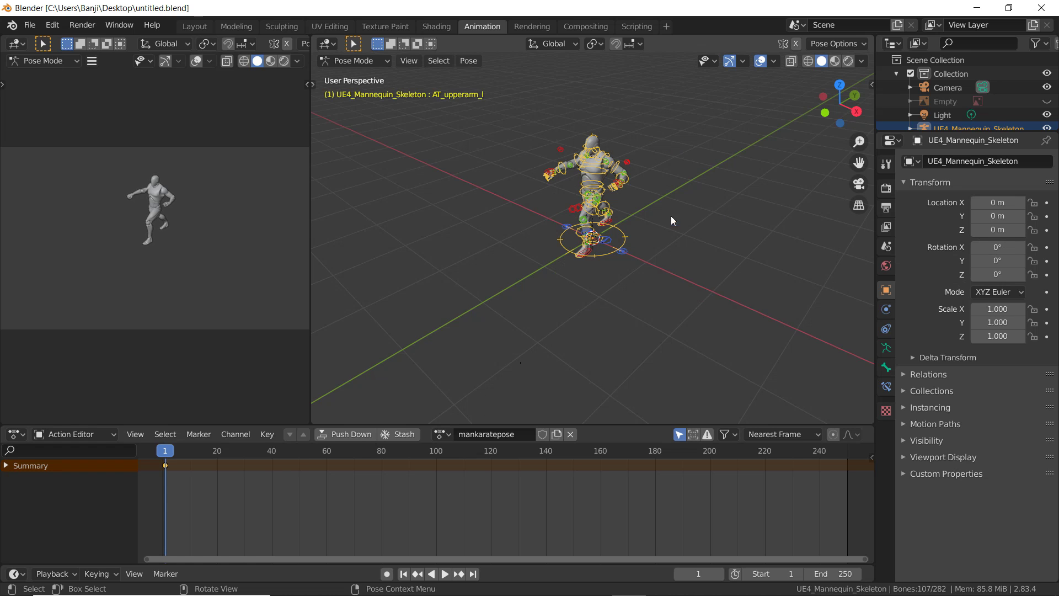
key("space")
key("i")
left_click(710, 213)
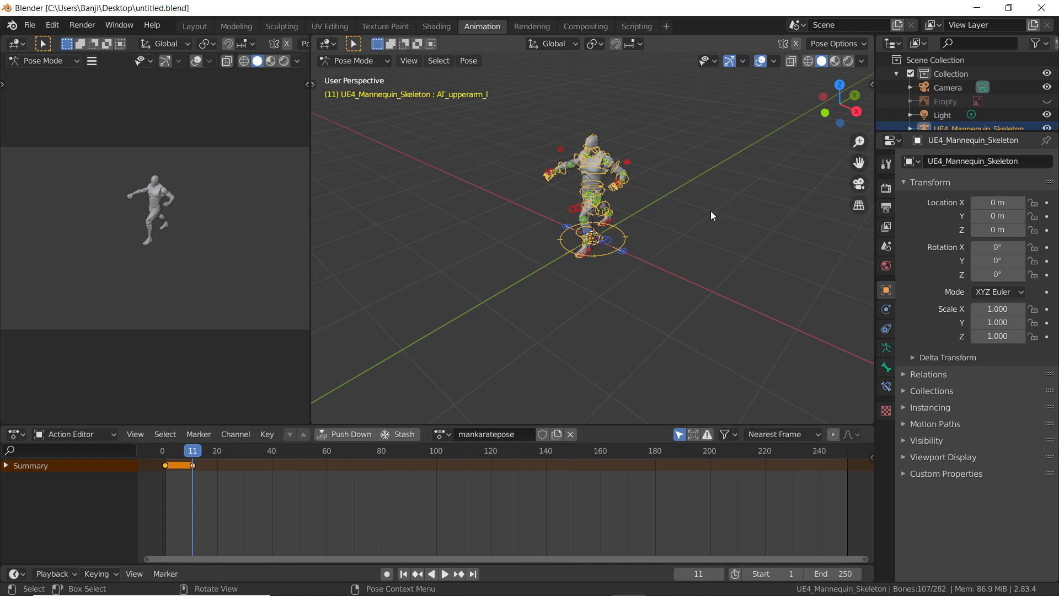
left_click(195, 27)
Save the scene as untitled.blend and export the rig with its animation as FBX
left_click(30, 25)
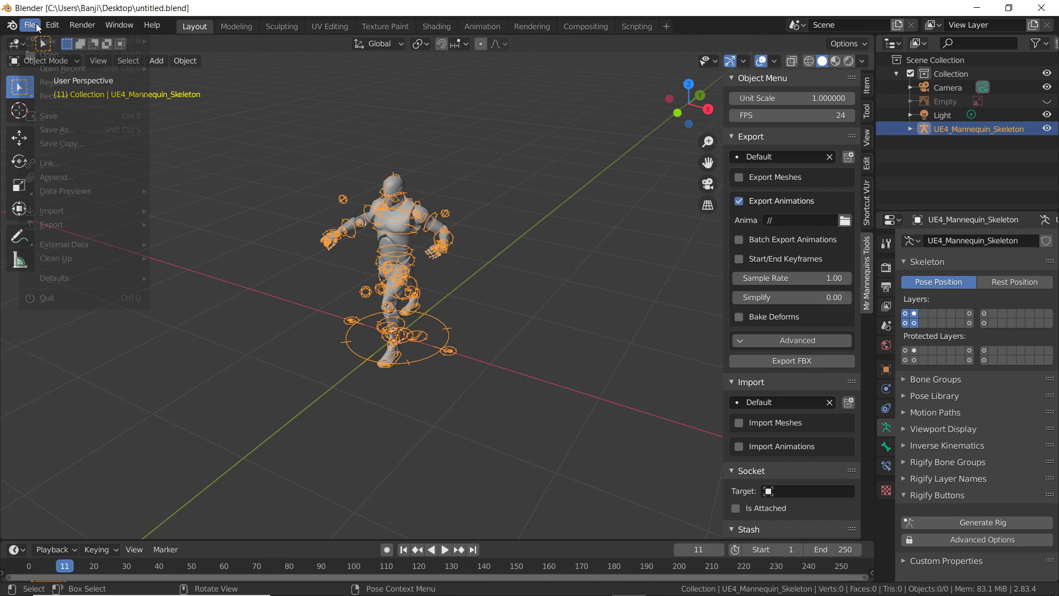
left_click(67, 116)
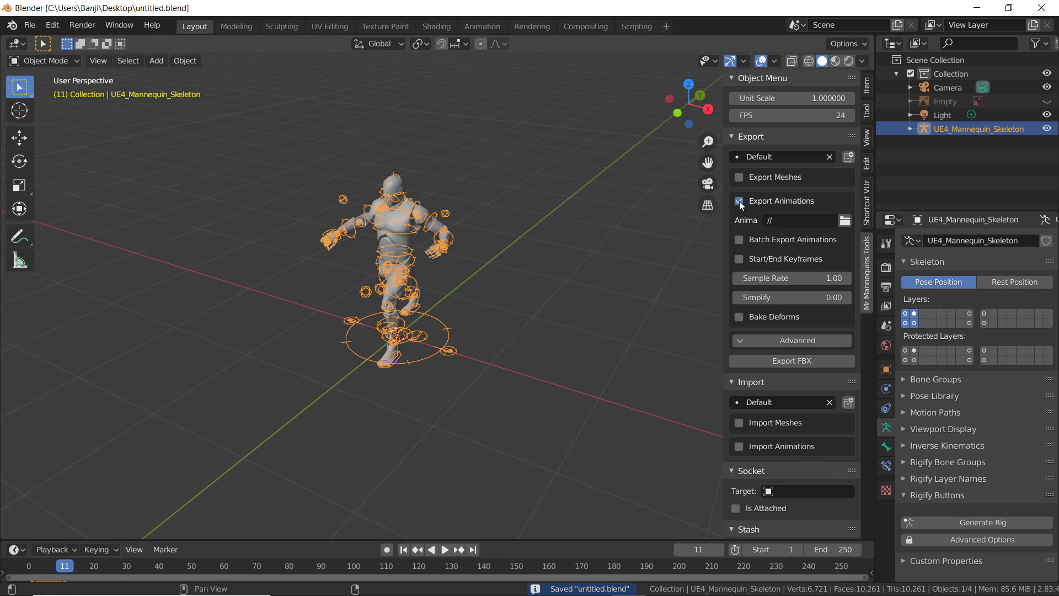
left_click(804, 362)
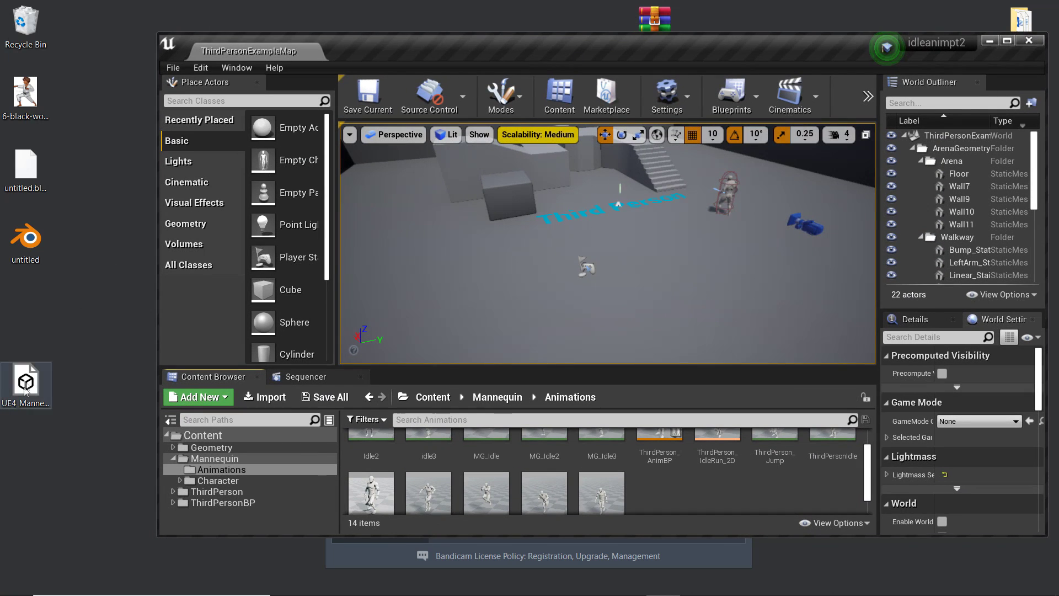
Import the mankaratepose FBX into the Animations folder on UE4_Mannequin_Skeleton
left_click_drag(25, 389, 703, 475)
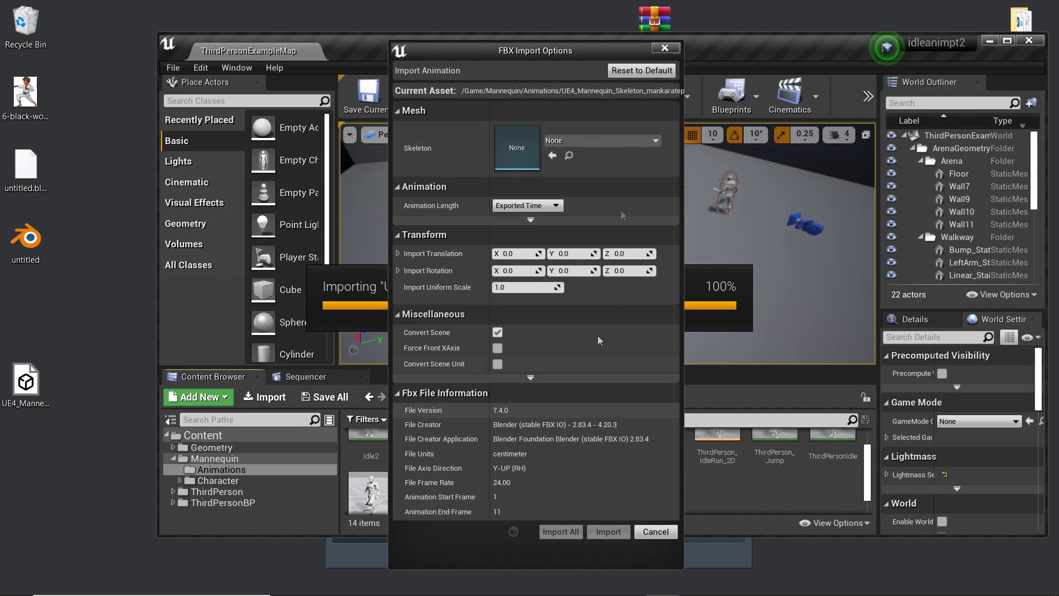
left_click(624, 144)
left_click(635, 242)
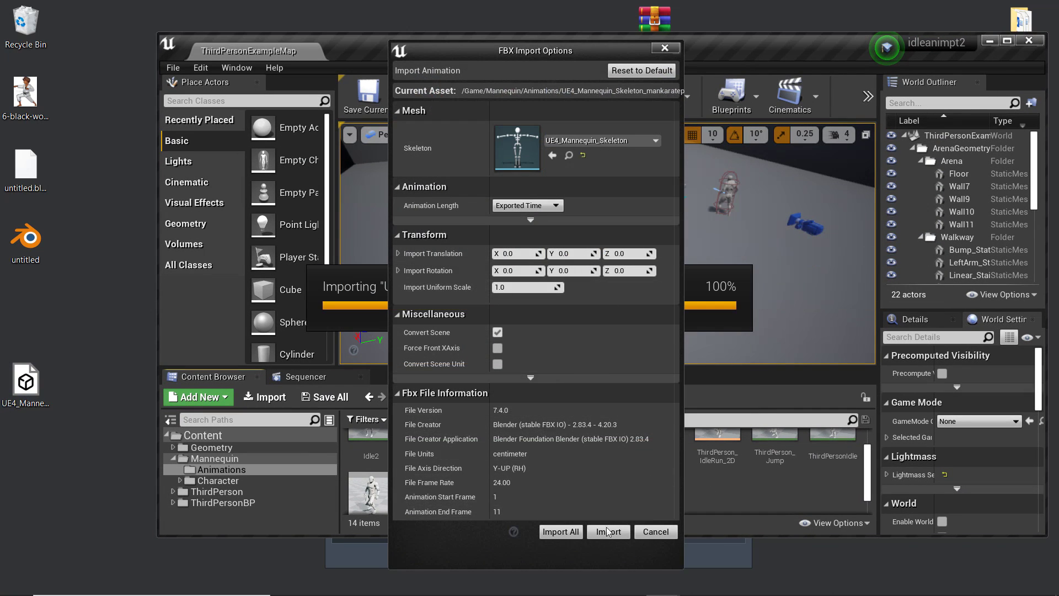
left_click(608, 531)
Place the karate animation in the level and frame the posed mannequin
left_click_drag(769, 31, 744, 3)
left_click_drag(417, 530, 398, 320)
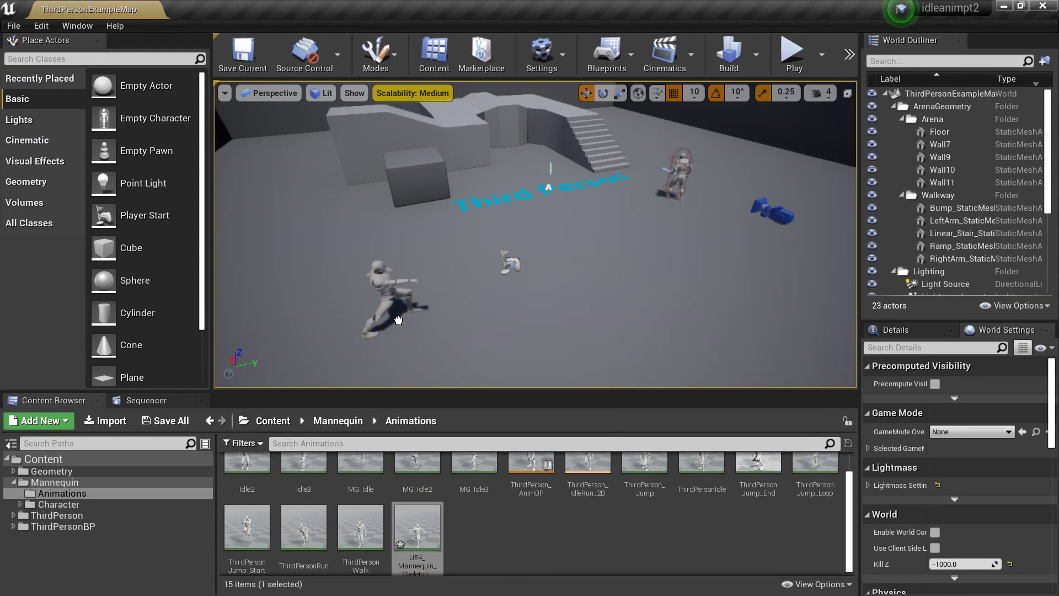
key("f")
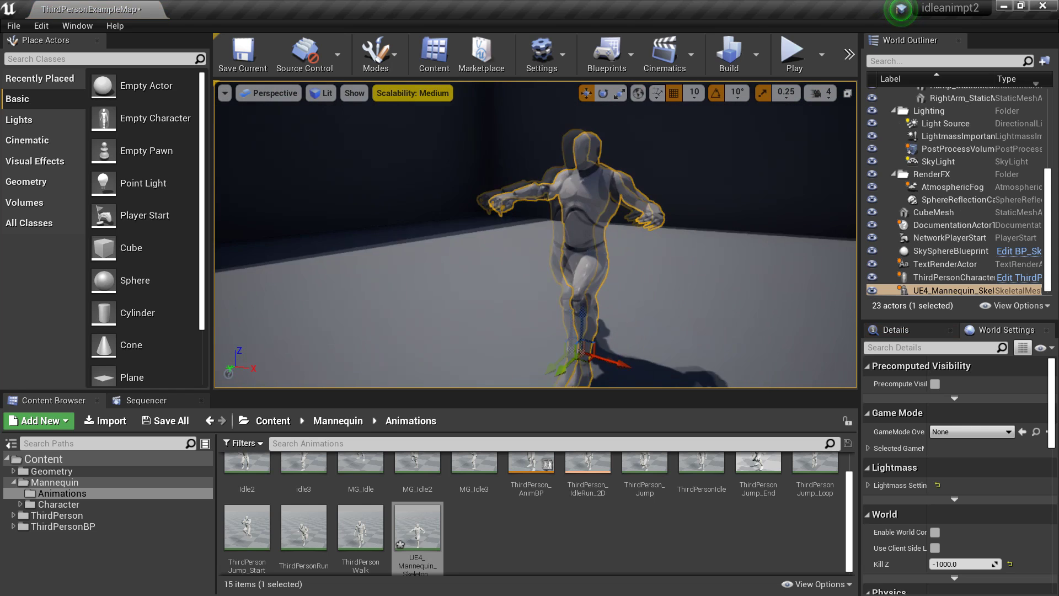
key("w")
mouse_move(535, 234)
right_mouse_down()
mouse_move(557, 223)
mouse_move(529, 240)
right_mouse_up()
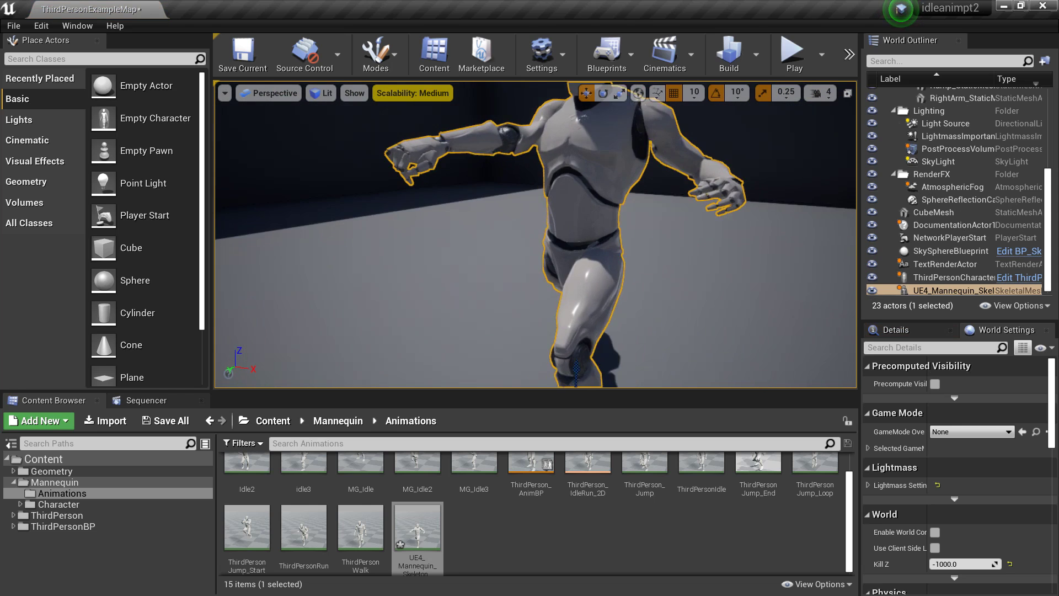